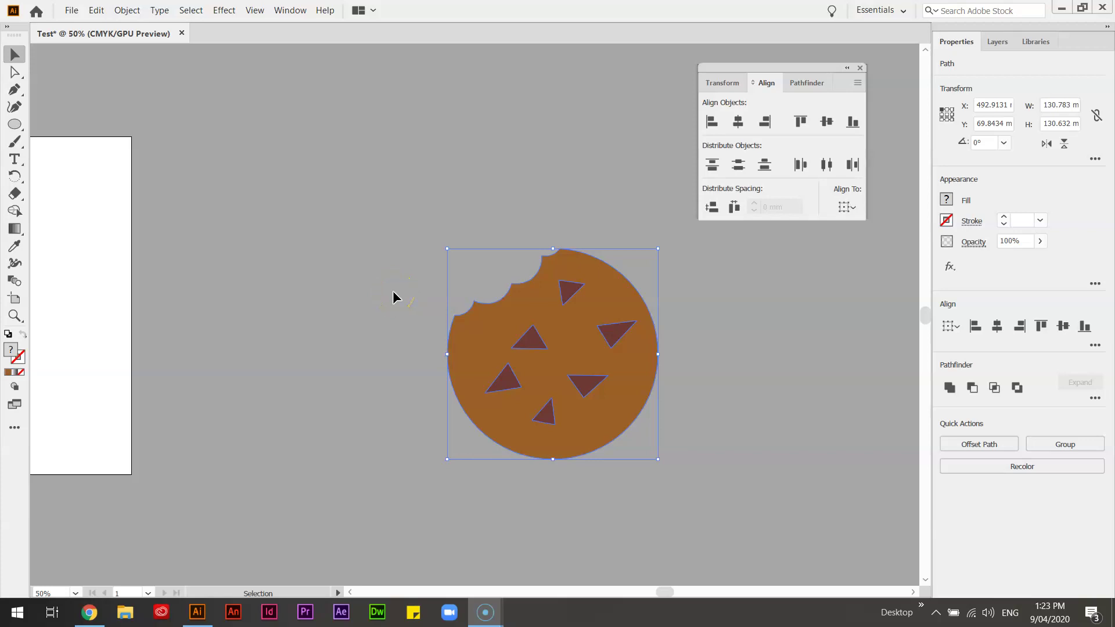
# Select the cookie with its chips, show the Pathfinder panel from the Window menu, then deselect.
pyautogui.keyDown('shift'); pyautogui.click(645, 347); pyautogui.keyUp('shift')
pyautogui.click(581, 314)
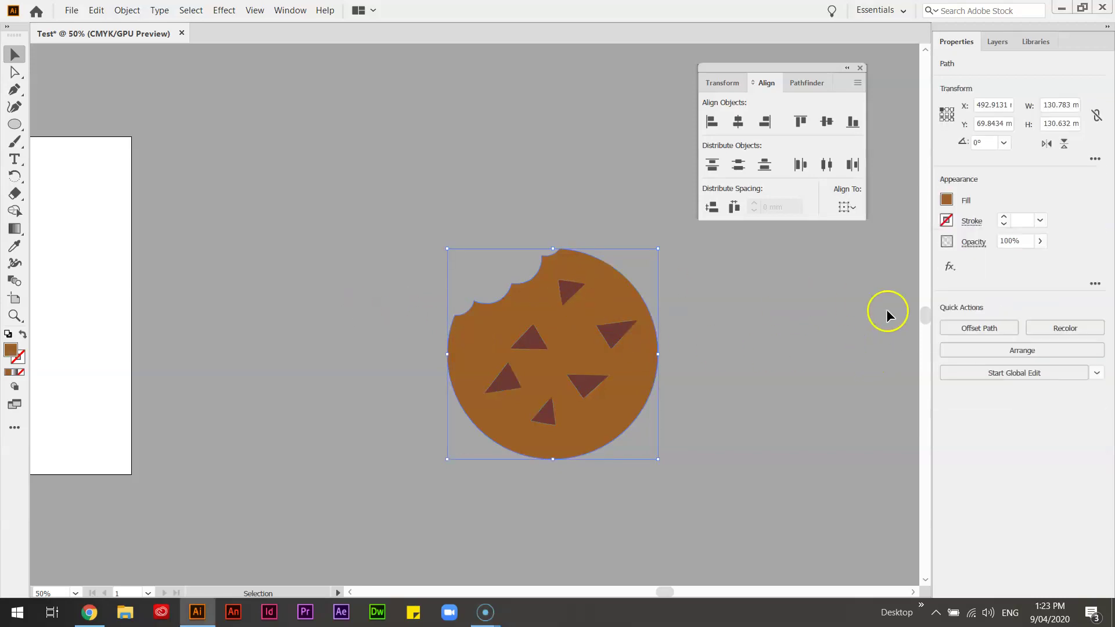
pyautogui.keyDown('shift'); pyautogui.click(603, 378); pyautogui.keyUp('shift')
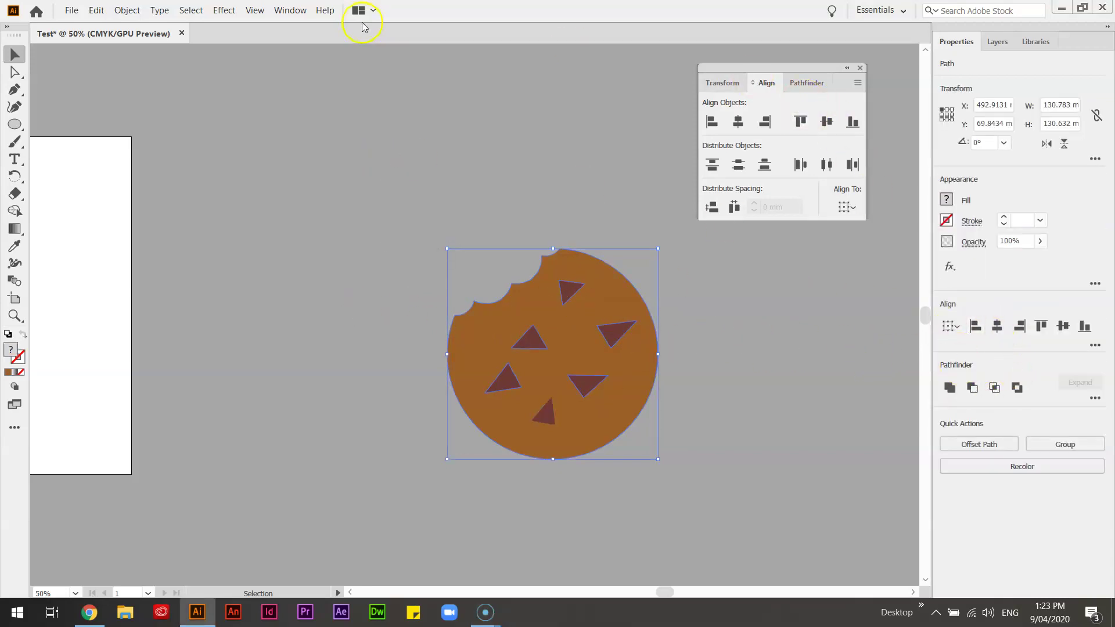
pyautogui.click(290, 9)
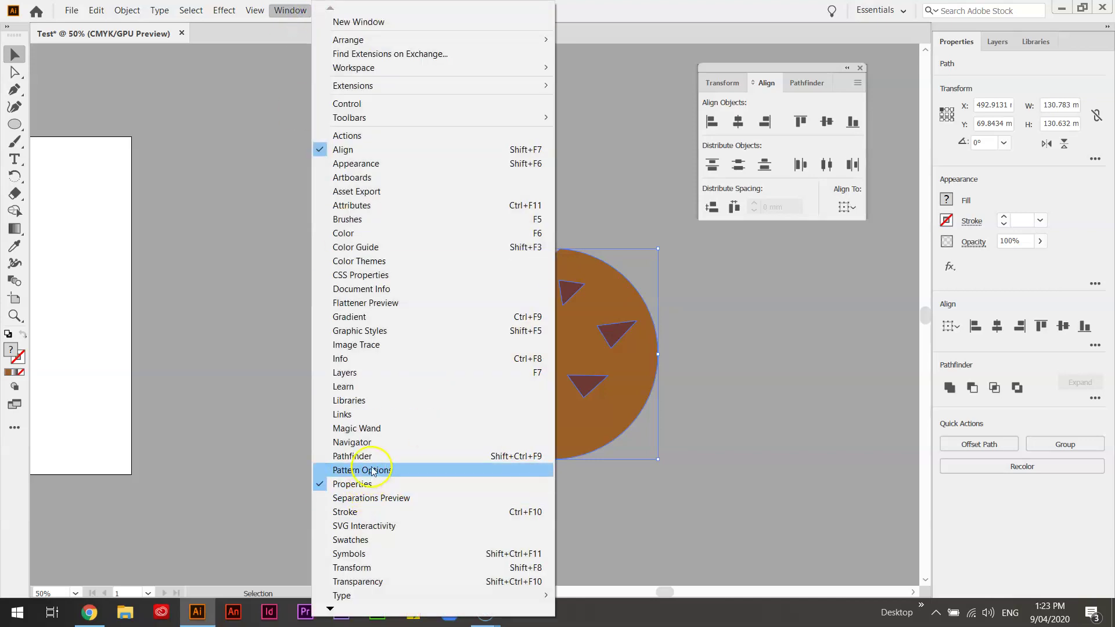
pyautogui.click(376, 456)
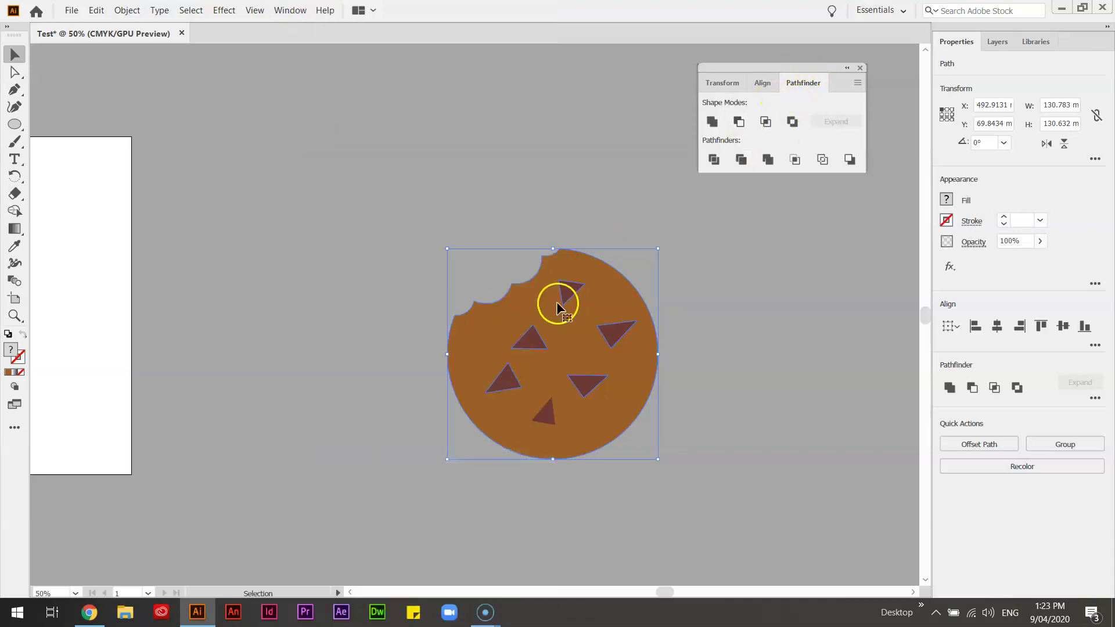
pyautogui.click(705, 256)
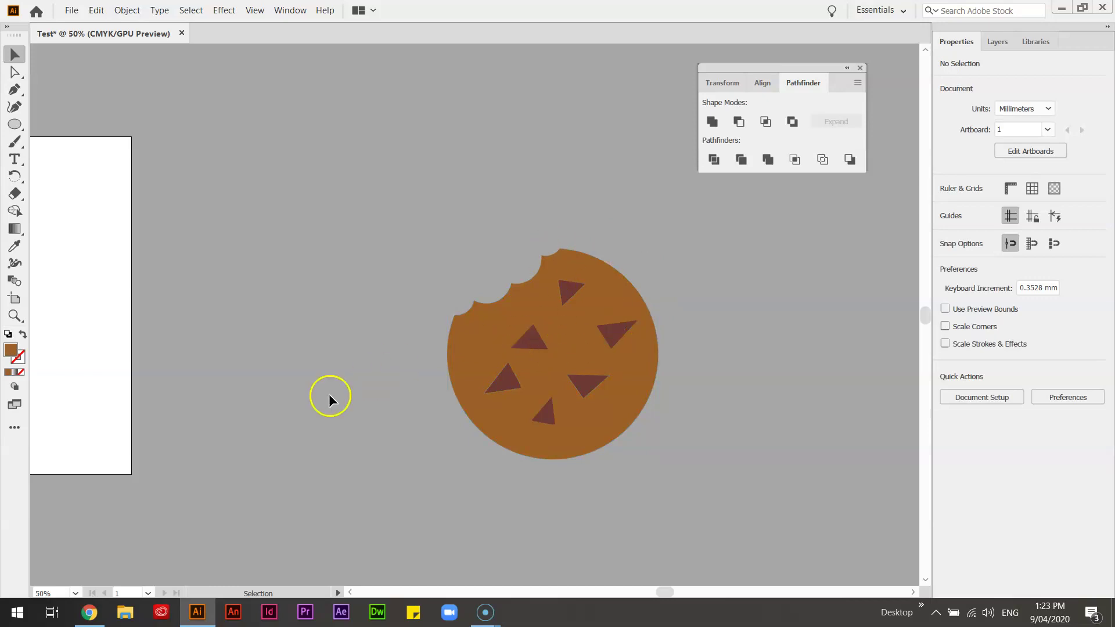
# Pan to the empty artboard, draw a 122 mm brown circle, and add a small ellipse above it.
pyautogui.moveTo(252, 375); pyautogui.dragTo(747, 344)
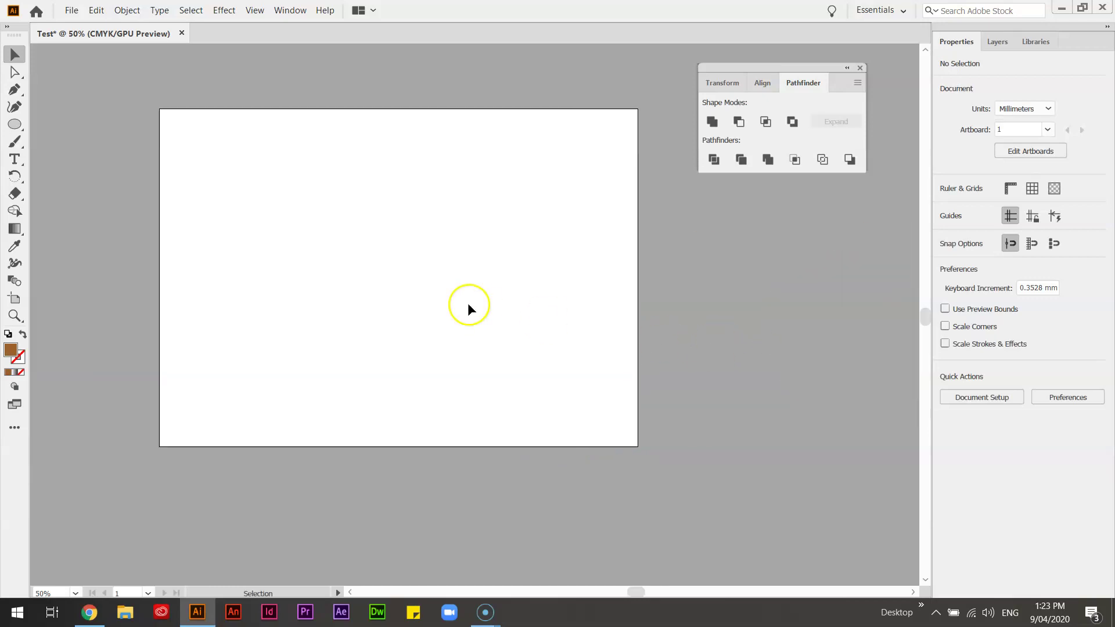
pyautogui.moveTo(468, 309); pyautogui.dragTo(540, 334)
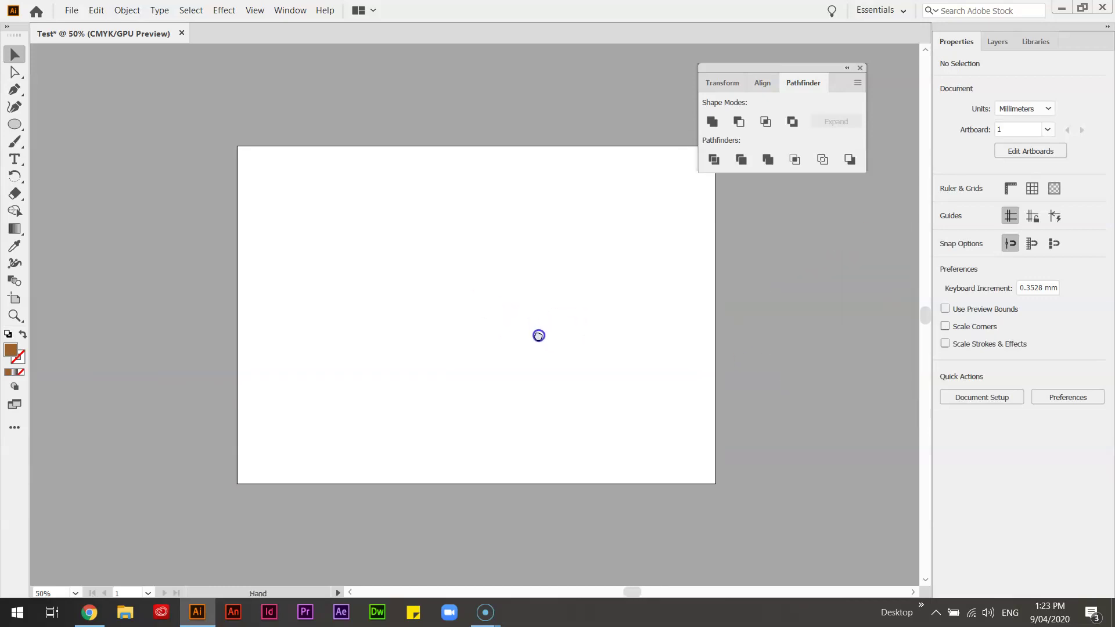
pyautogui.click(14, 124)
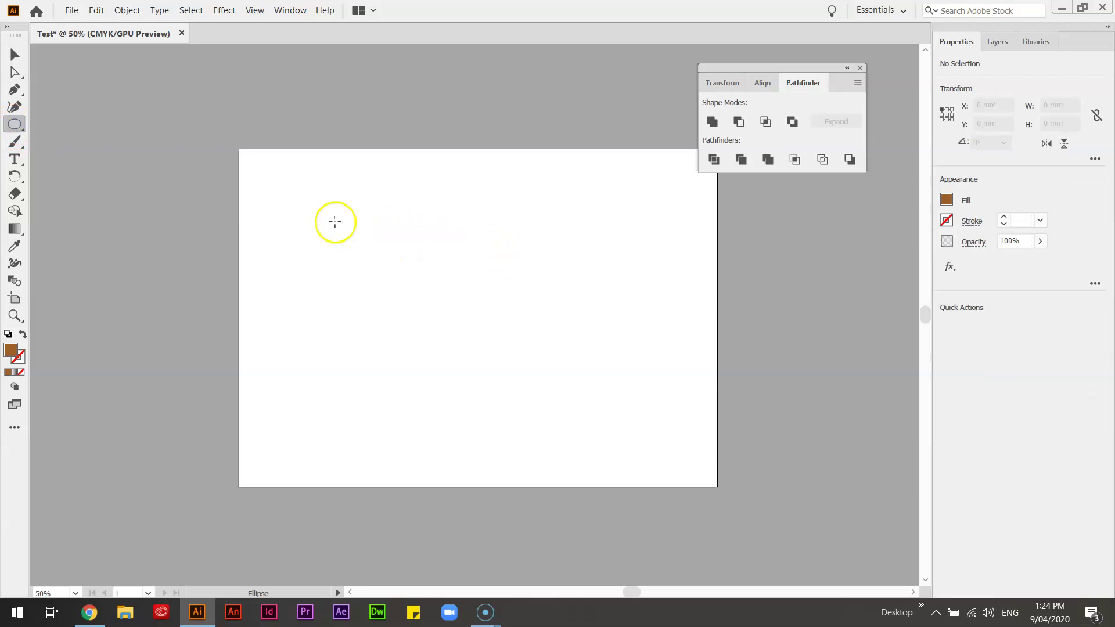
pyautogui.moveTo(482, 306)
pyautogui.mouseDown()
pyautogui.moveTo(587, 416)
pyautogui.moveTo(561, 403)
pyautogui.mouseUp()
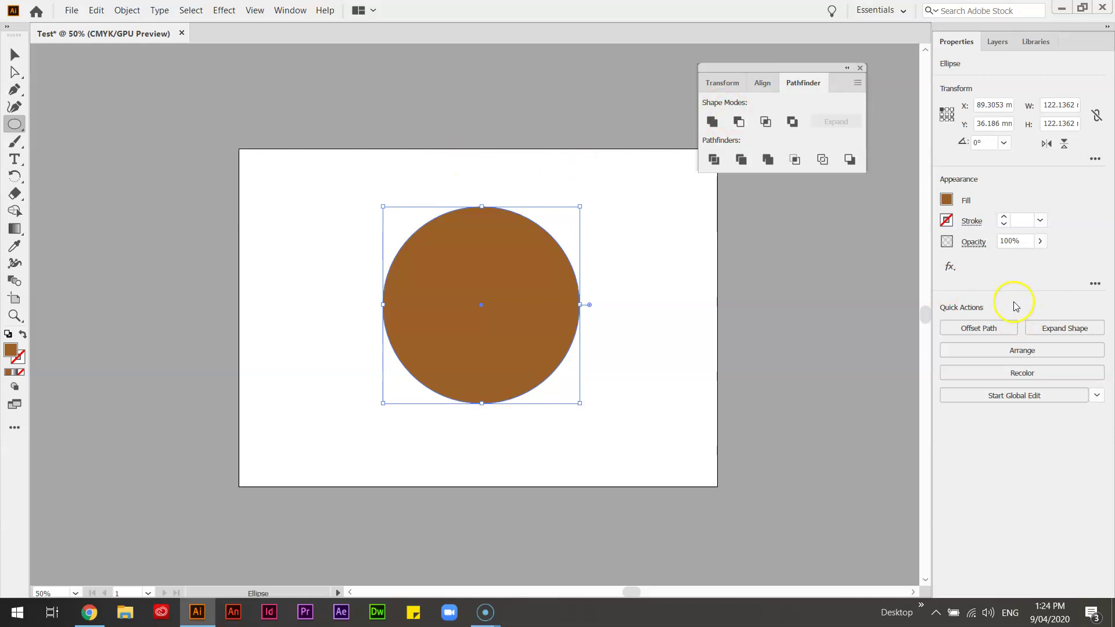
pyautogui.moveTo(383, 157); pyautogui.dragTo(417, 188)
pyautogui.moveTo(411, 189); pyautogui.dragTo(419, 190)
pyautogui.moveTo(413, 154)
pyautogui.mouseDown()
pyautogui.moveTo(455, 190)
pyautogui.moveTo(431, 152)
pyautogui.mouseUp()
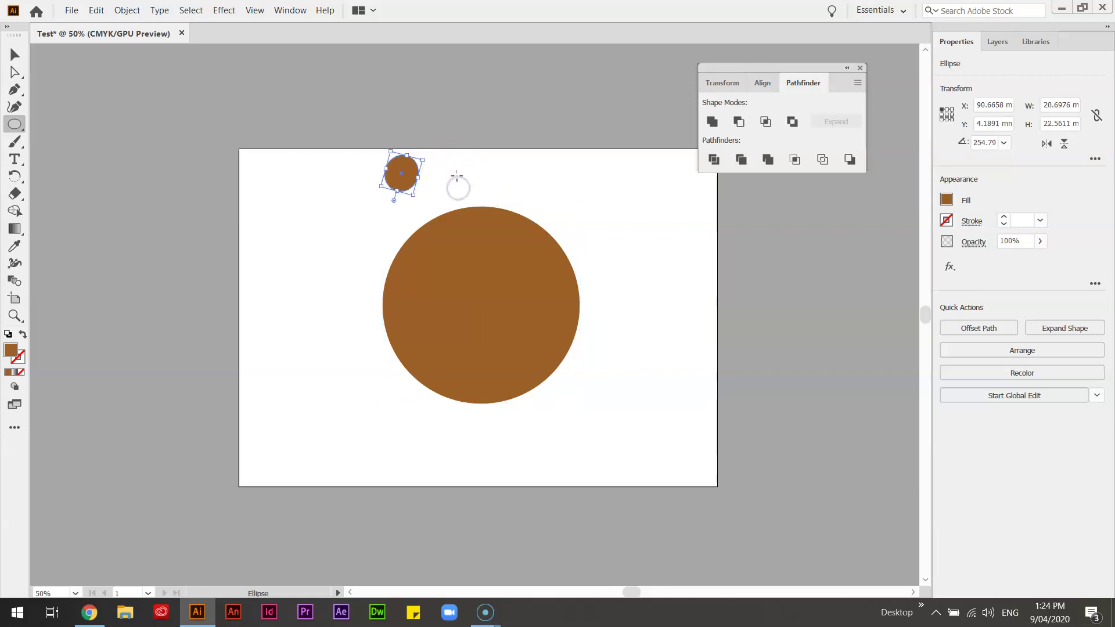
pyautogui.hotkey('ctrl', 'z')
pyautogui.hotkey('ctrl', 'z')
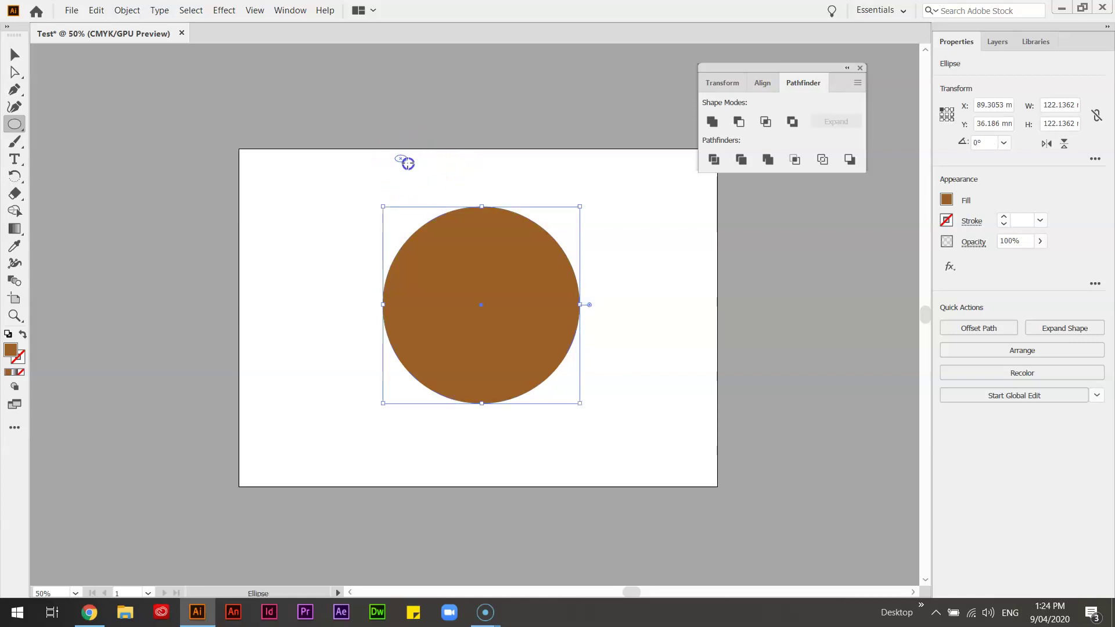
pyautogui.moveTo(396, 156); pyautogui.dragTo(436, 191)
pyautogui.moveTo(435, 139); pyautogui.dragTo(503, 194)
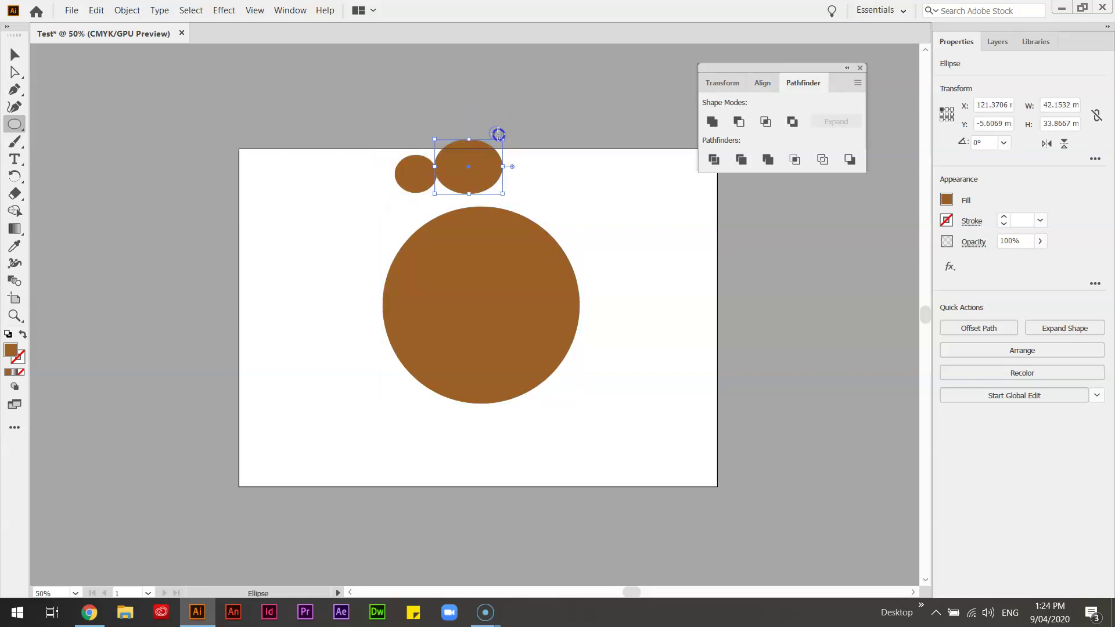
pyautogui.moveTo(489, 126)
pyautogui.mouseDown()
pyautogui.moveTo(583, 209)
pyautogui.moveTo(630, 198)
pyautogui.moveTo(575, 149)
pyautogui.mouseUp()
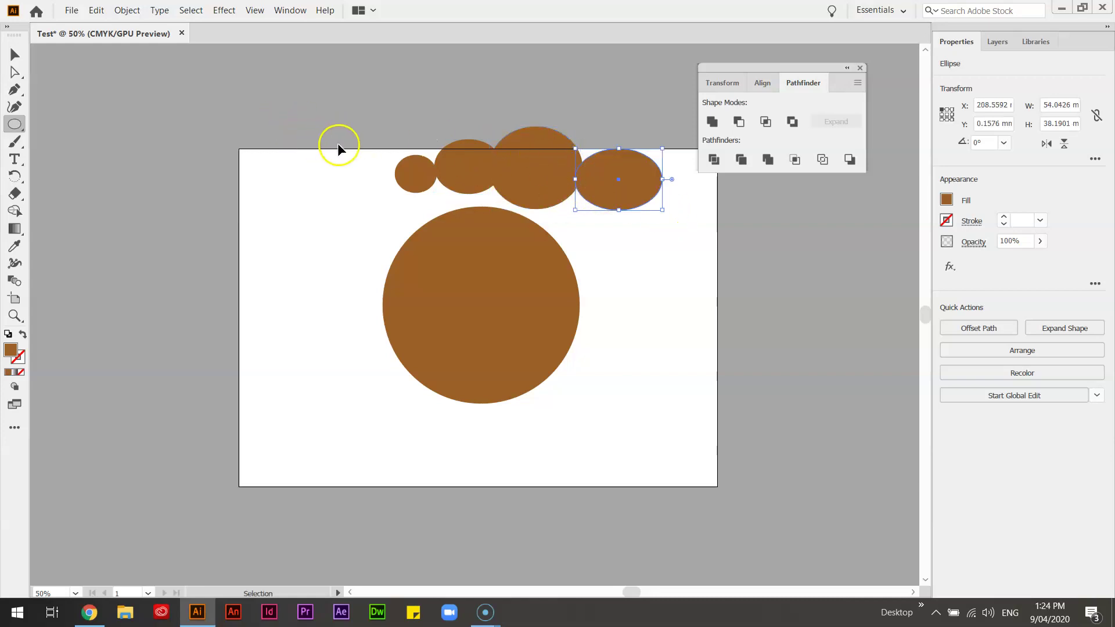
pyautogui.hotkey('ctrl', 'z')
pyautogui.hotkey('ctrl', 'z')
pyautogui.hotkey('ctrl', 'z')
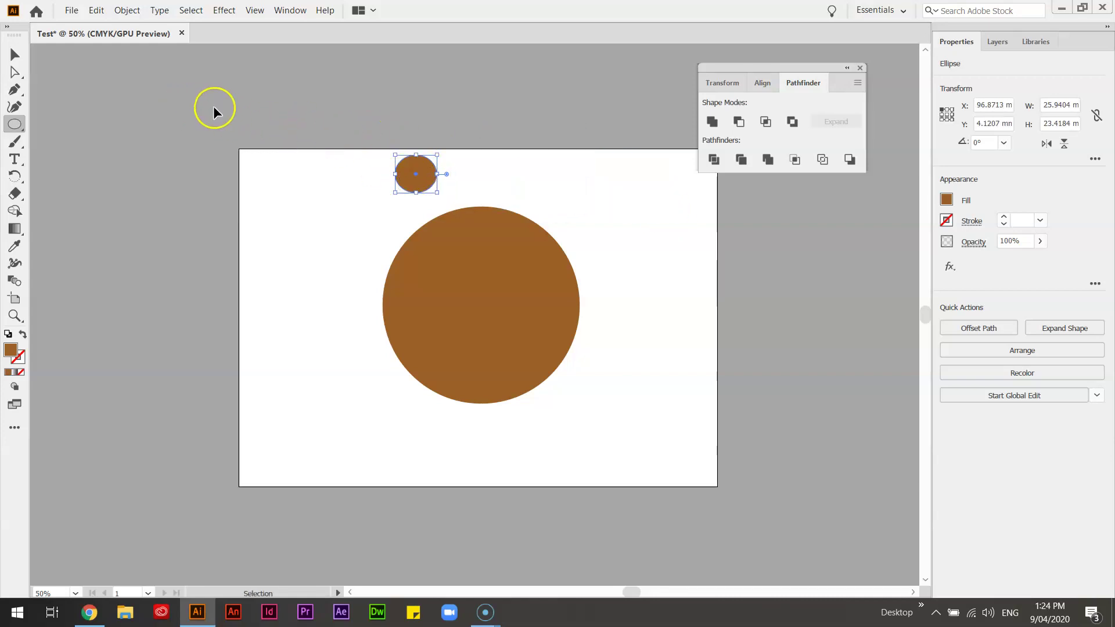
pyautogui.hotkey('ctrl', 'z')
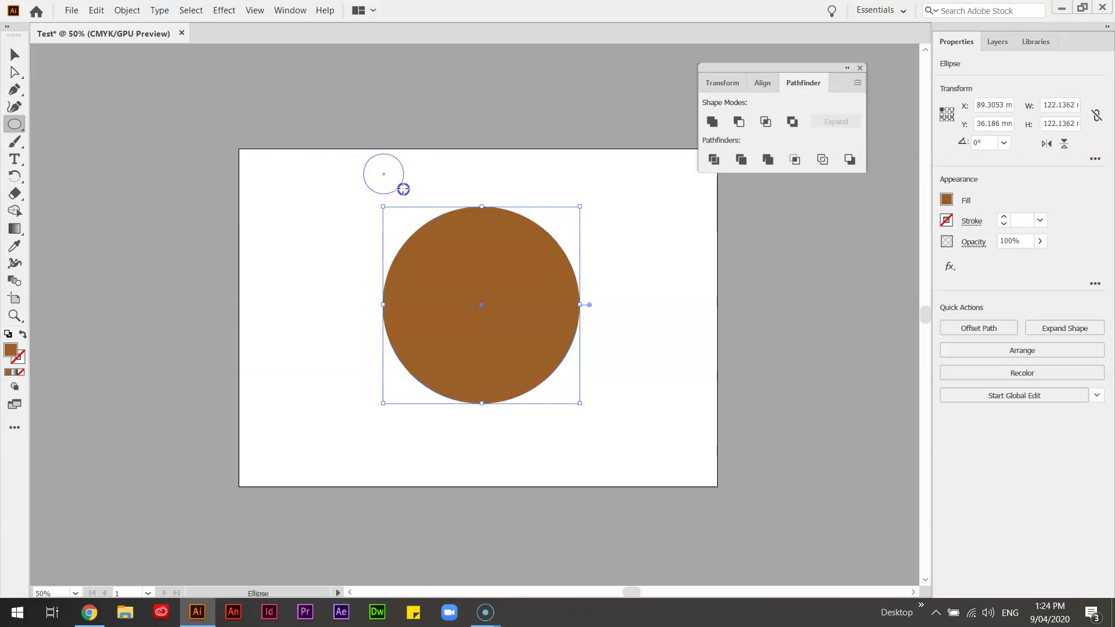
# Draw a small circle above the cookie, make copies to the right, and enlarge the middle one to about 28 mm.
pyautogui.moveTo(392, 189); pyautogui.dragTo(394, 189)
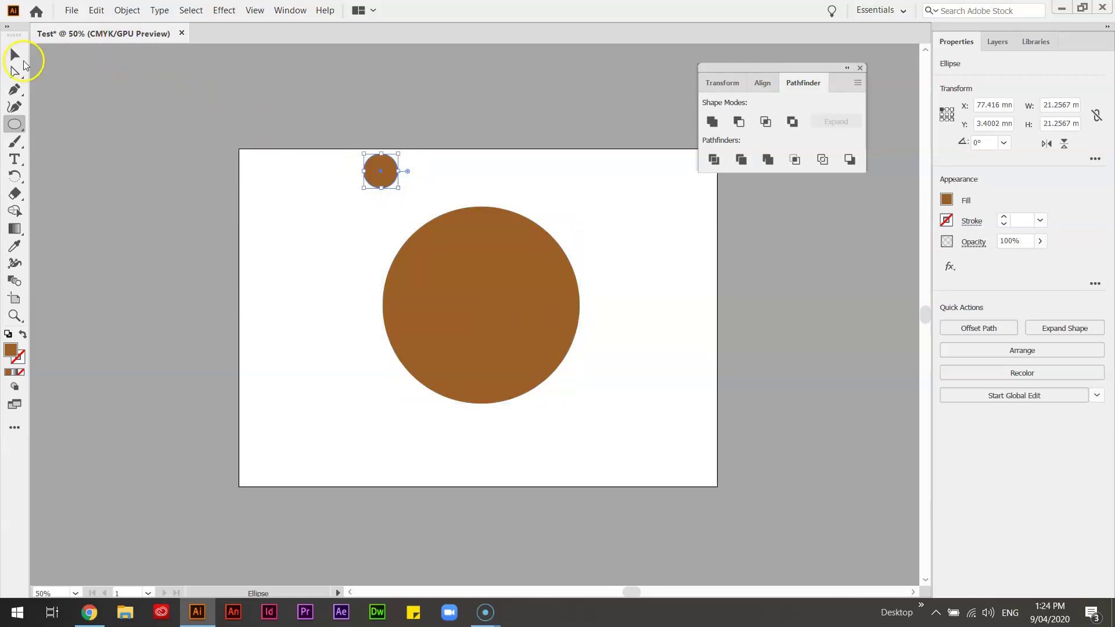
pyautogui.click(14, 54)
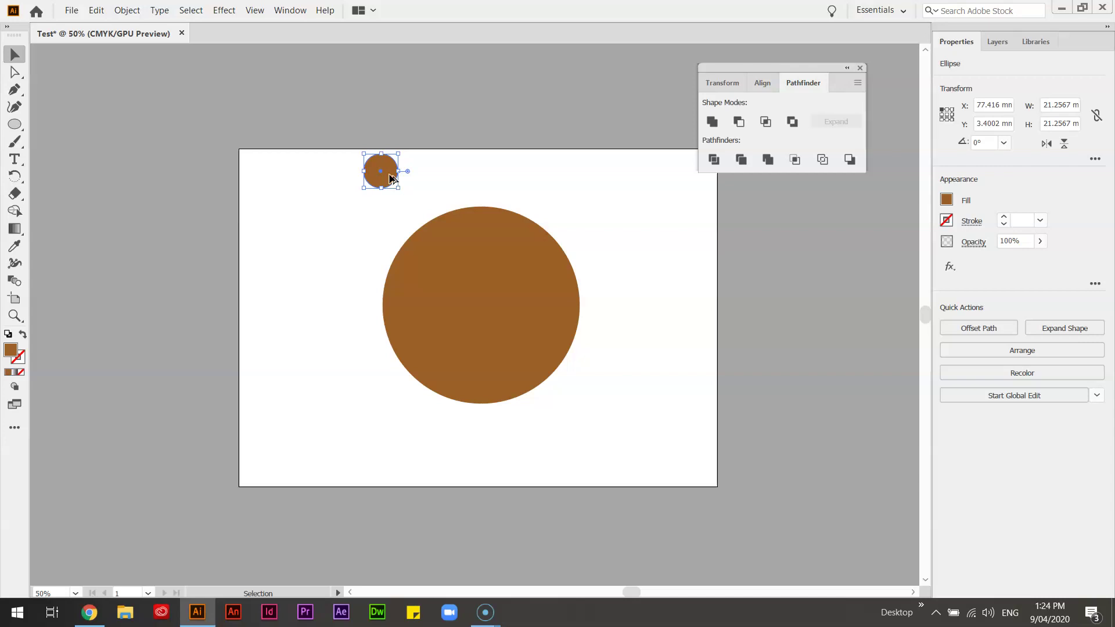
pyautogui.moveTo(395, 179); pyautogui.dragTo(526, 180)
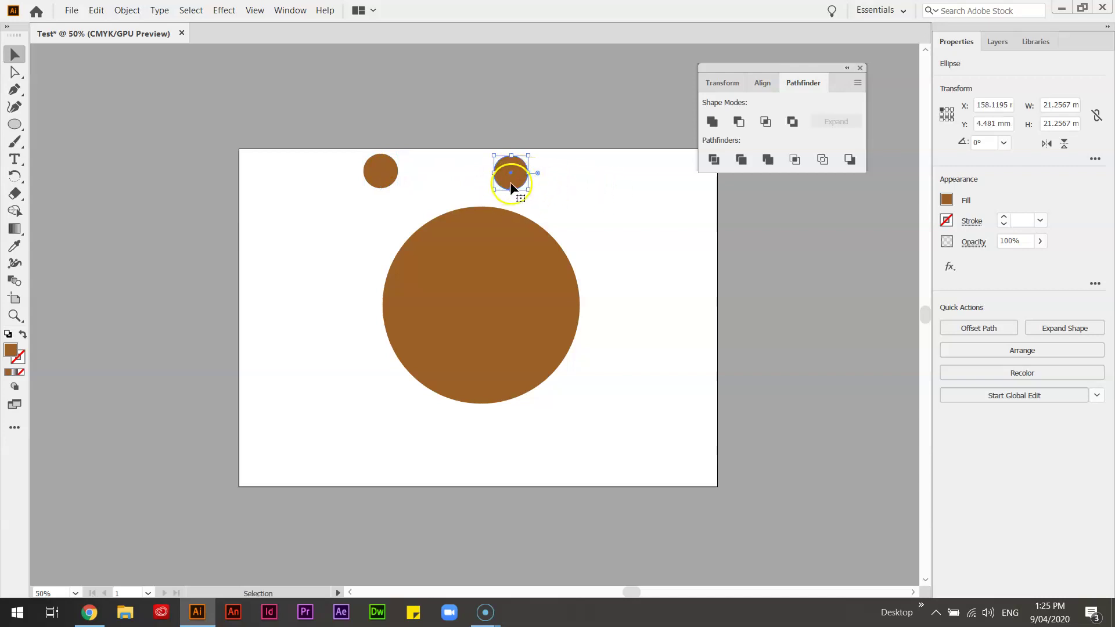
pyautogui.moveTo(514, 183); pyautogui.dragTo(434, 181)
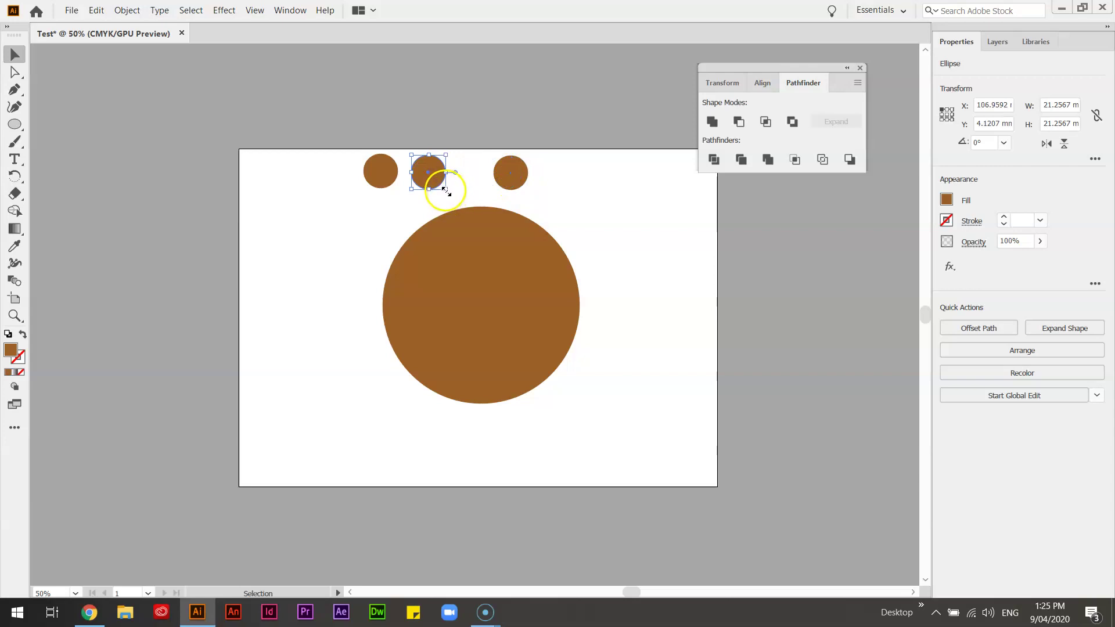
pyautogui.click(453, 191)
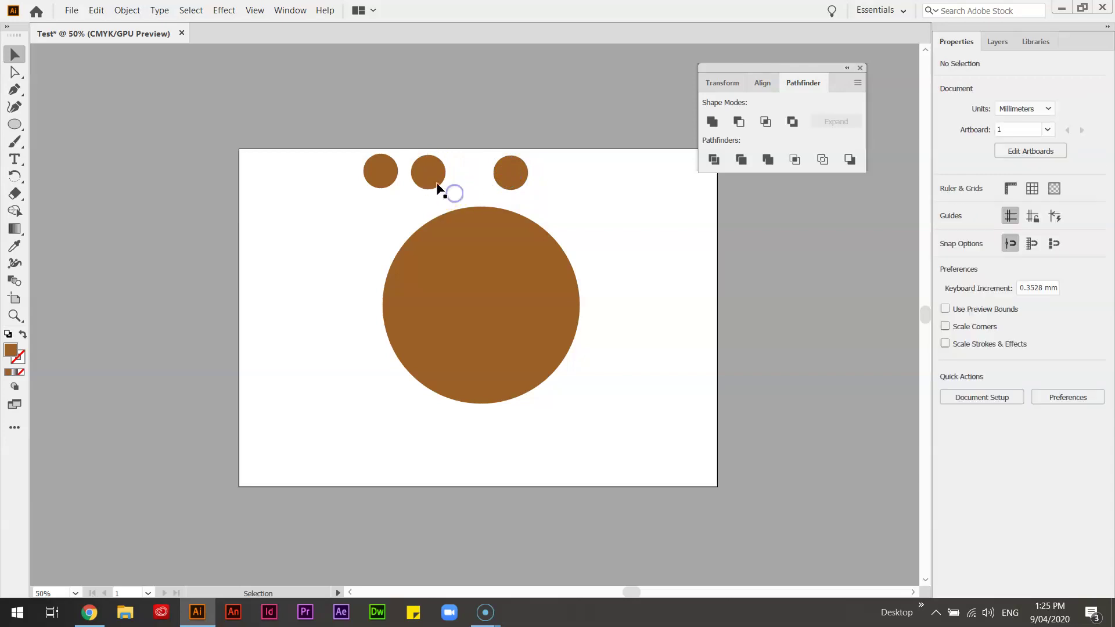
pyautogui.click(441, 184)
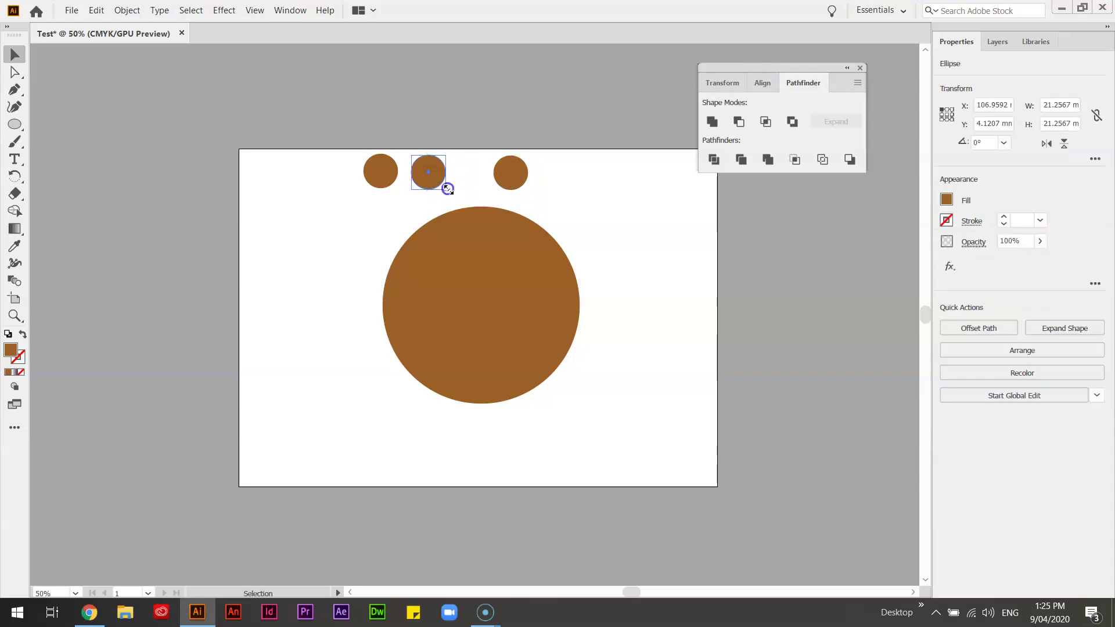
pyautogui.moveTo(447, 189); pyautogui.dragTo(481, 178)
pyautogui.click(559, 174)
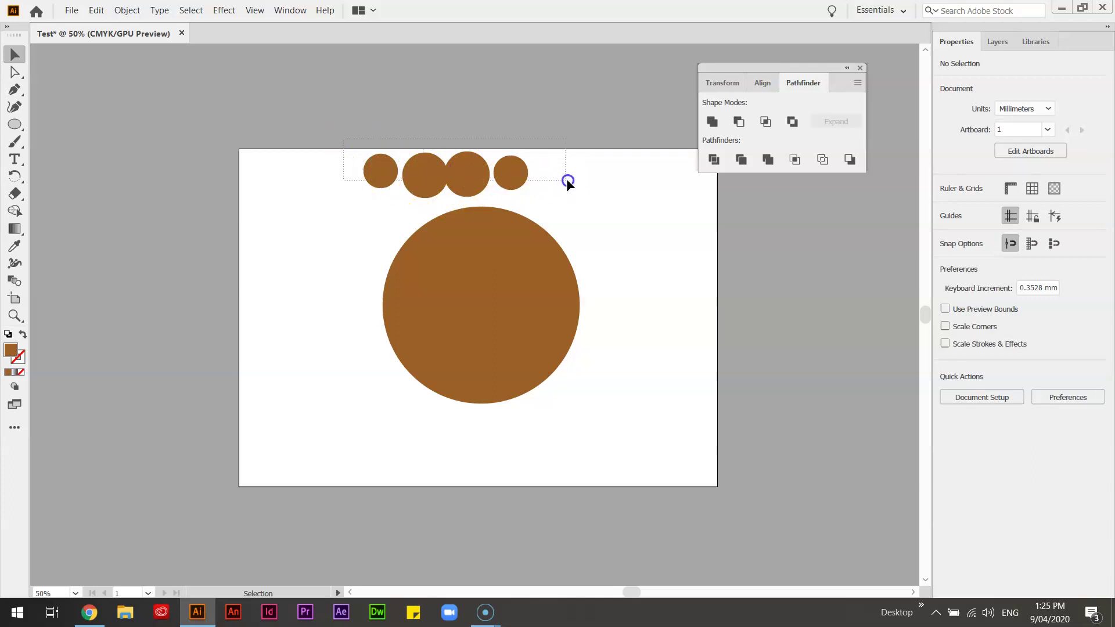
# Select the four small circles and bring up the Align panel options.
pyautogui.moveTo(568, 180); pyautogui.dragTo(568, 181)
pyautogui.click(763, 84)
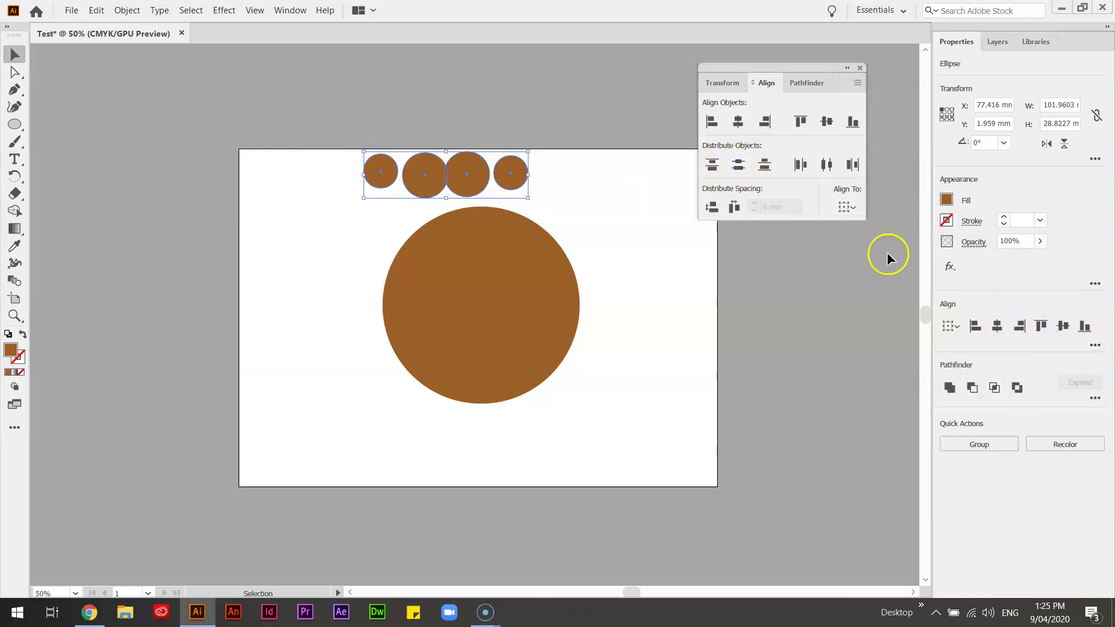
pyautogui.click(1093, 345)
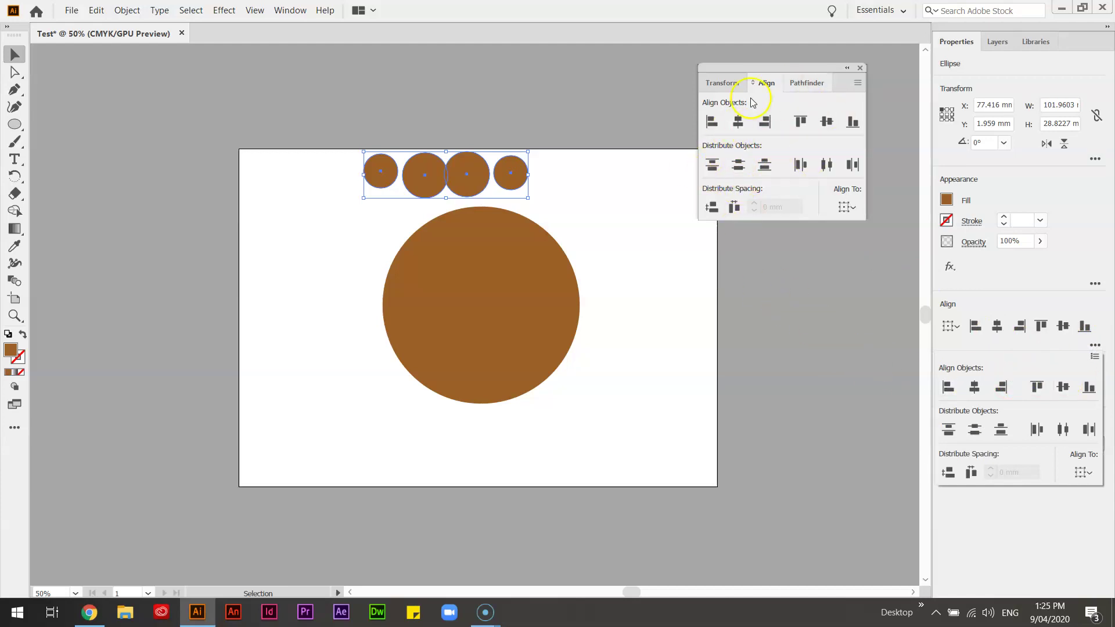
pyautogui.click(290, 11)
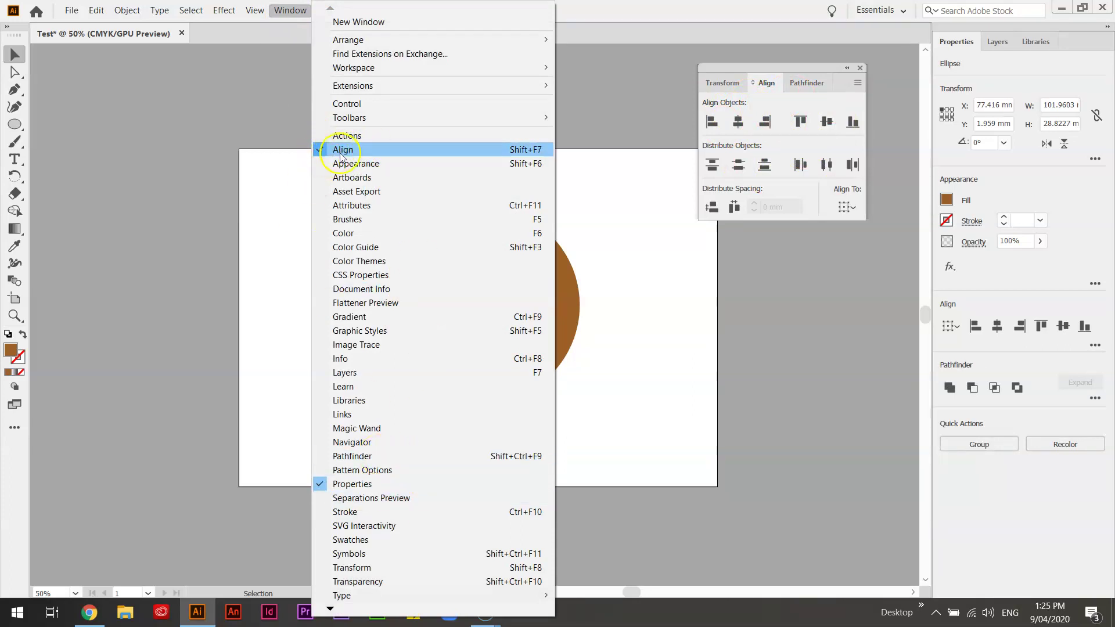
pyautogui.click(720, 83)
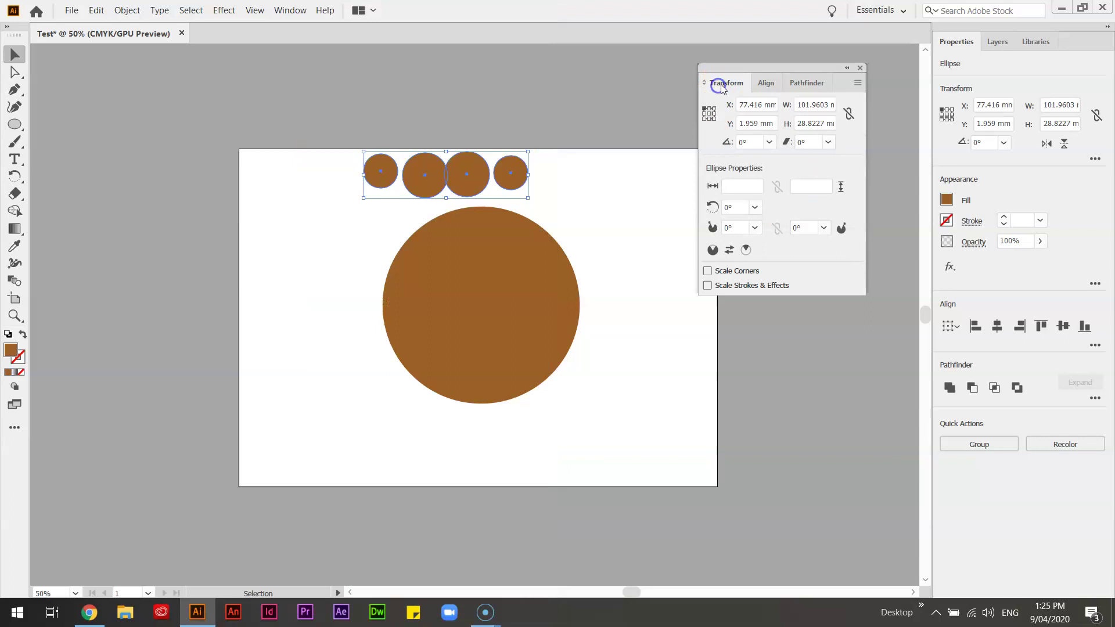
pyautogui.click(766, 85)
pyautogui.click(805, 84)
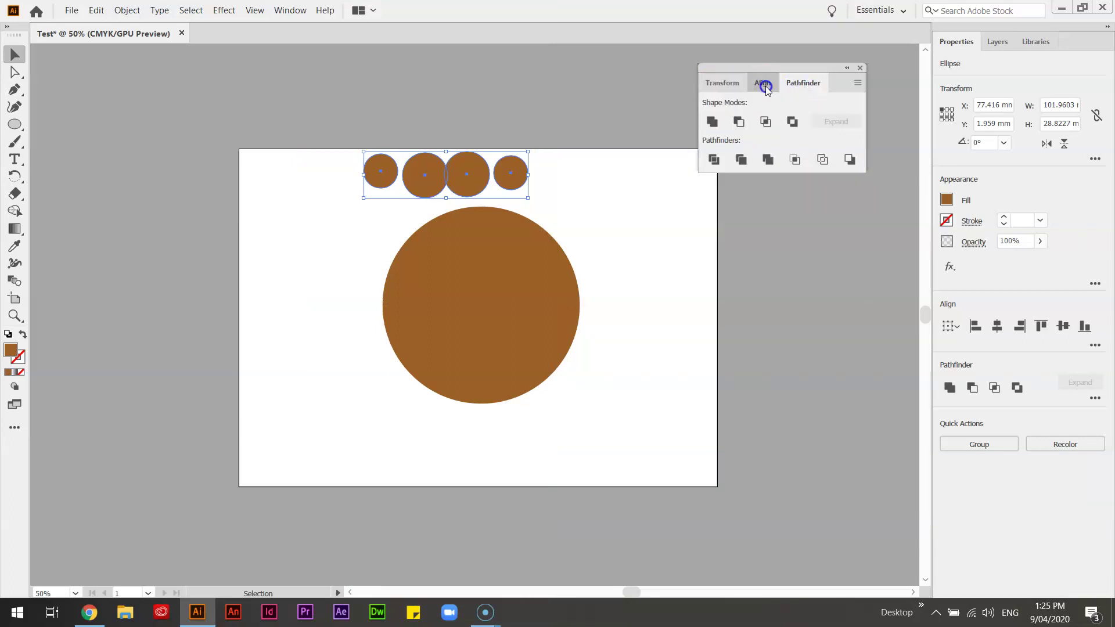
pyautogui.click(766, 85)
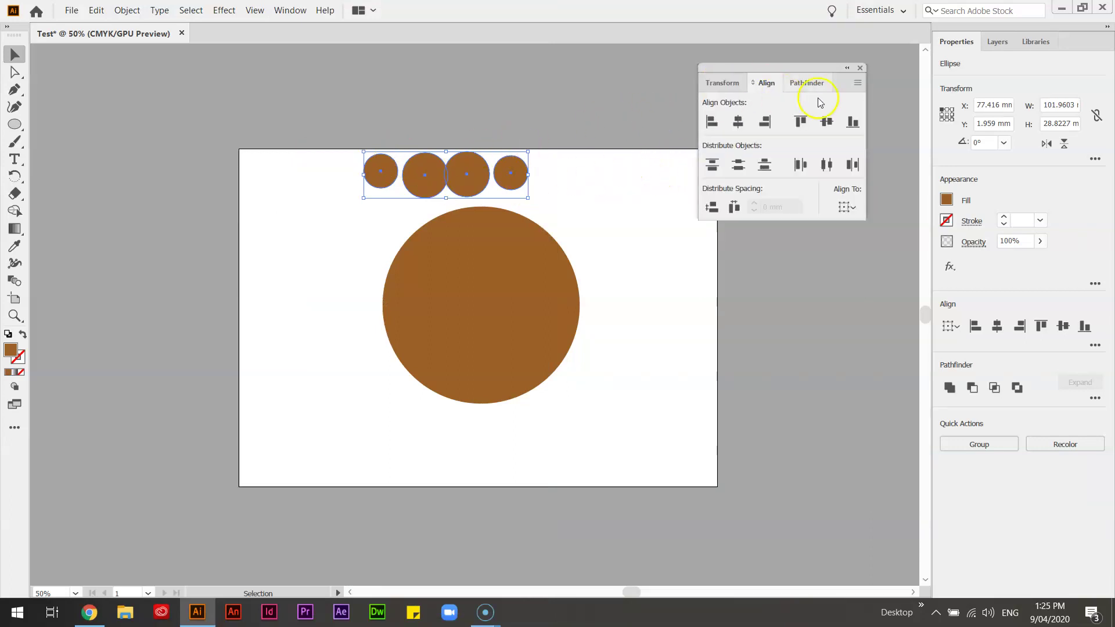
# Try vertical centre, top, bottom and horizontal centre alignments, then undo the last two.
pyautogui.click(827, 122)
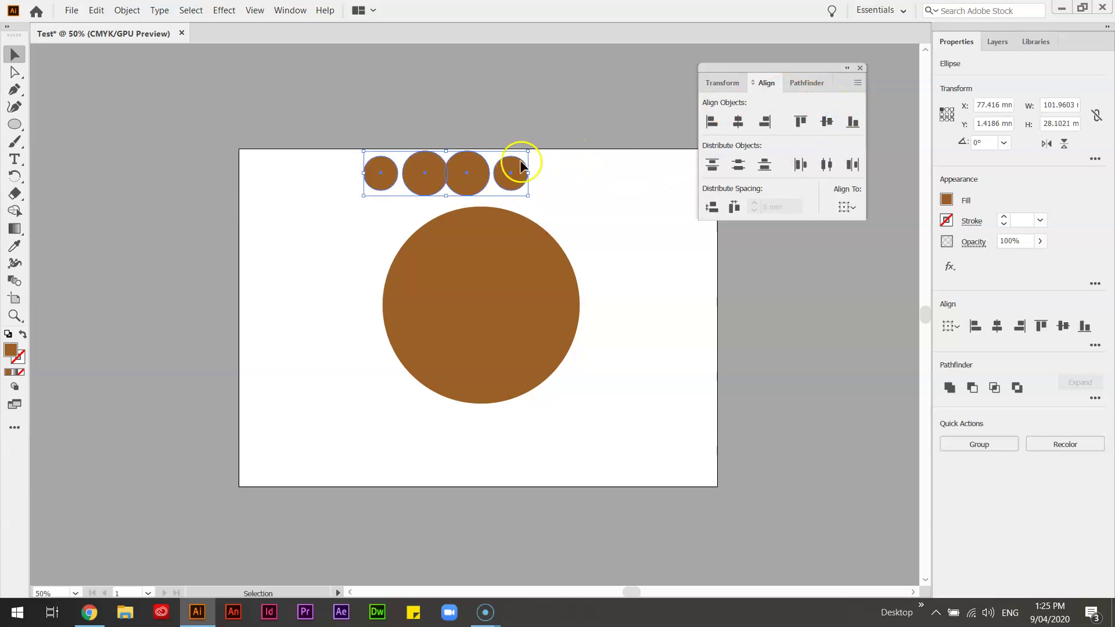
pyautogui.click(801, 121)
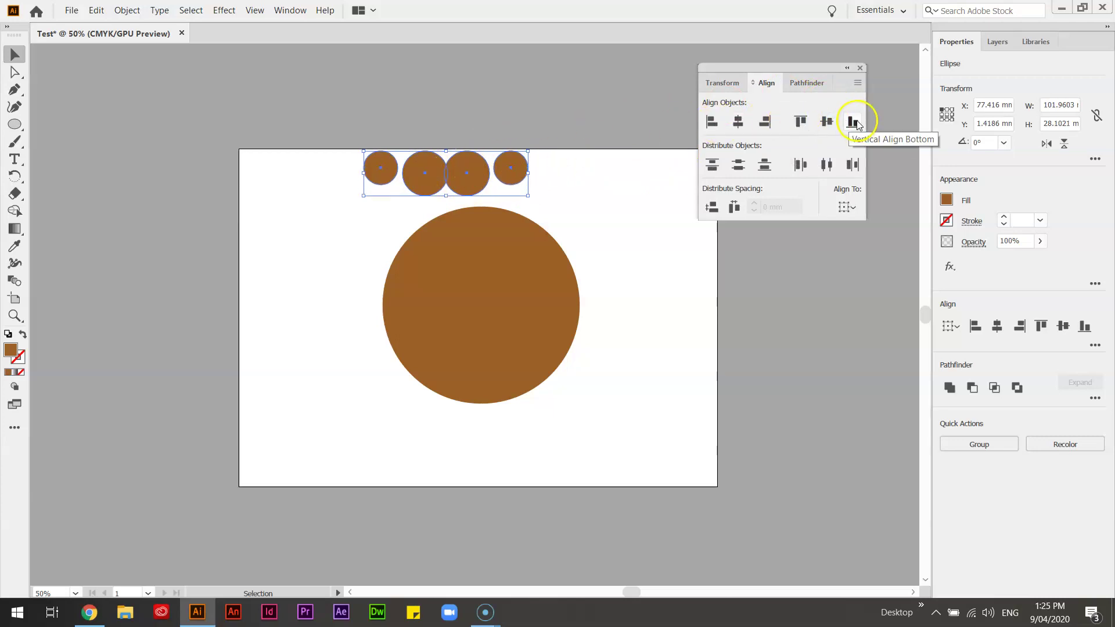
pyautogui.click(853, 122)
pyautogui.click(738, 122)
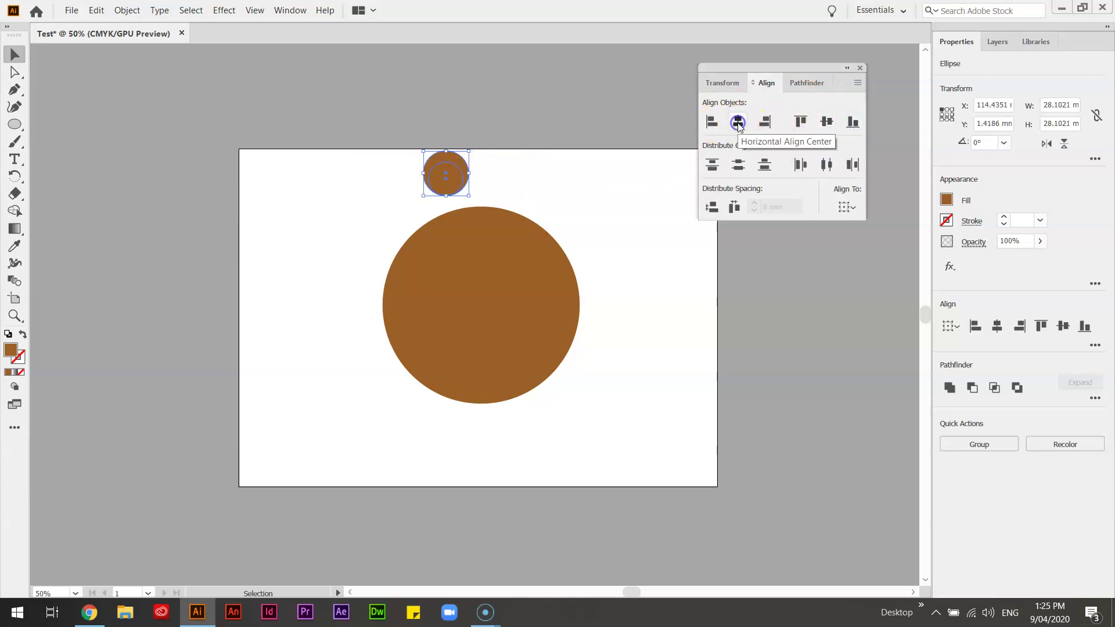
pyautogui.click(827, 122)
pyautogui.hotkey('ctrl', 'z')
pyautogui.hotkey('ctrl', 'z')
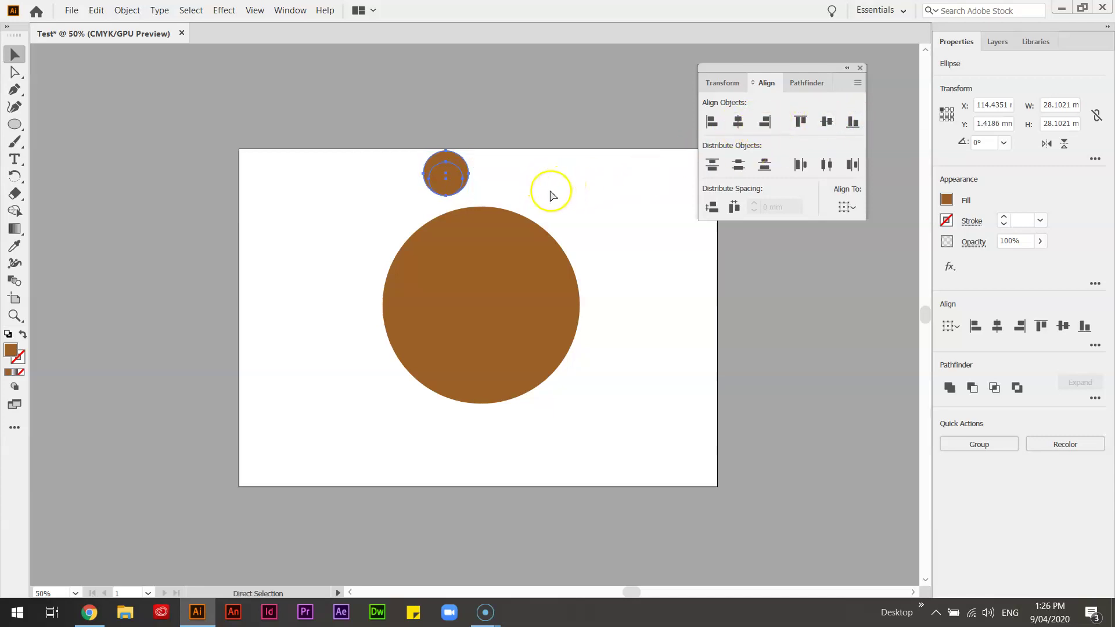
# Vertically centre the four small circles and distribute their centres evenly.
pyautogui.click(827, 122)
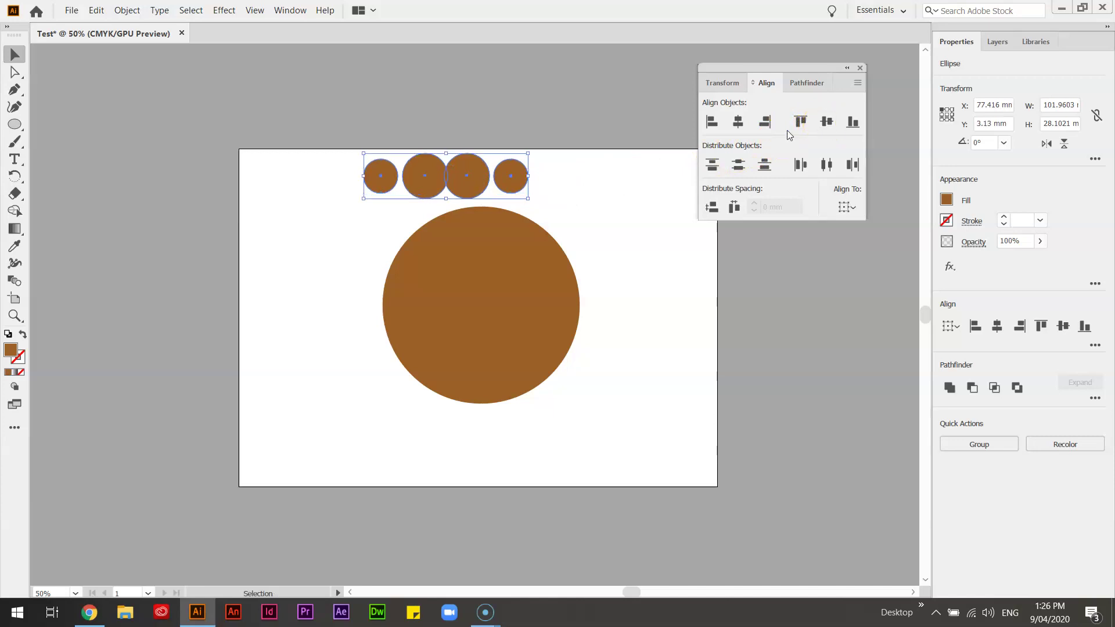
pyautogui.click(563, 179)
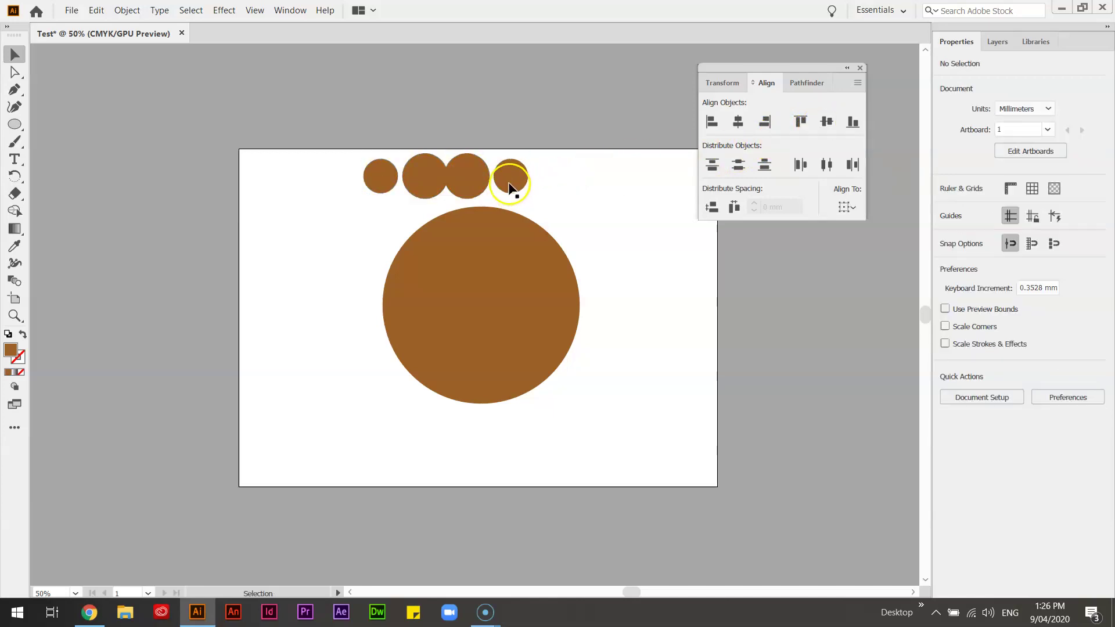
pyautogui.moveTo(341, 141); pyautogui.dragTo(574, 179)
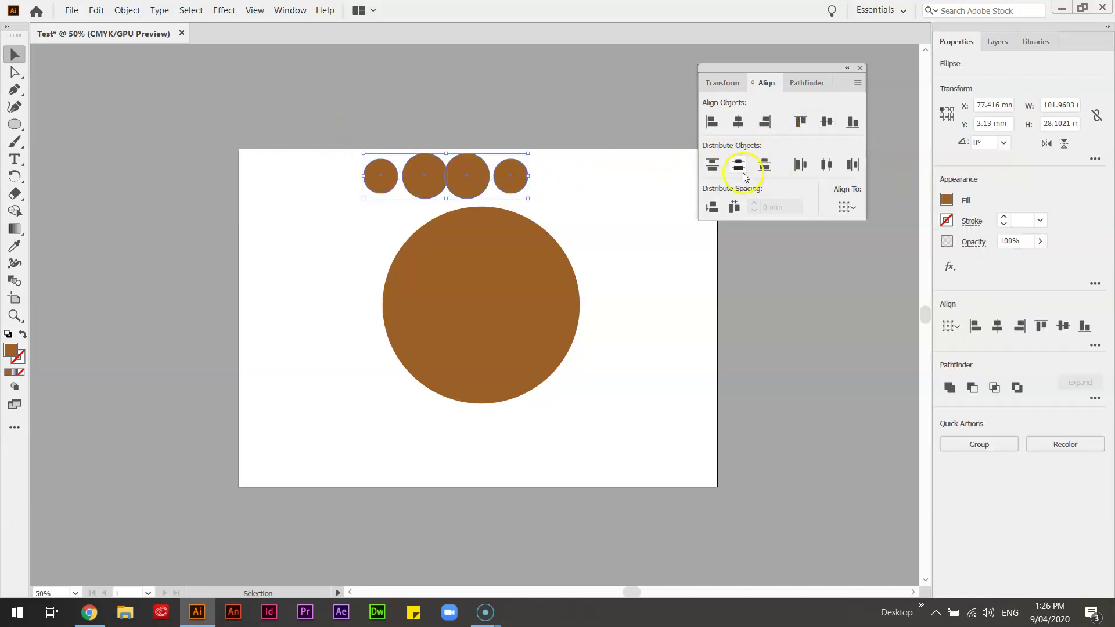
pyautogui.click(827, 164)
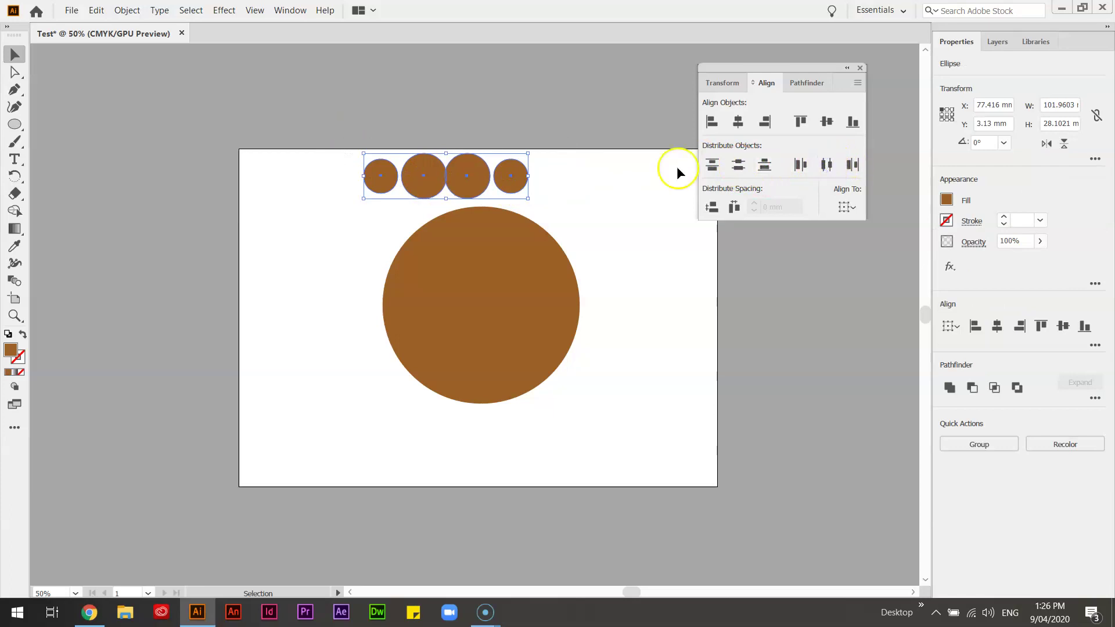
pyautogui.click(590, 163)
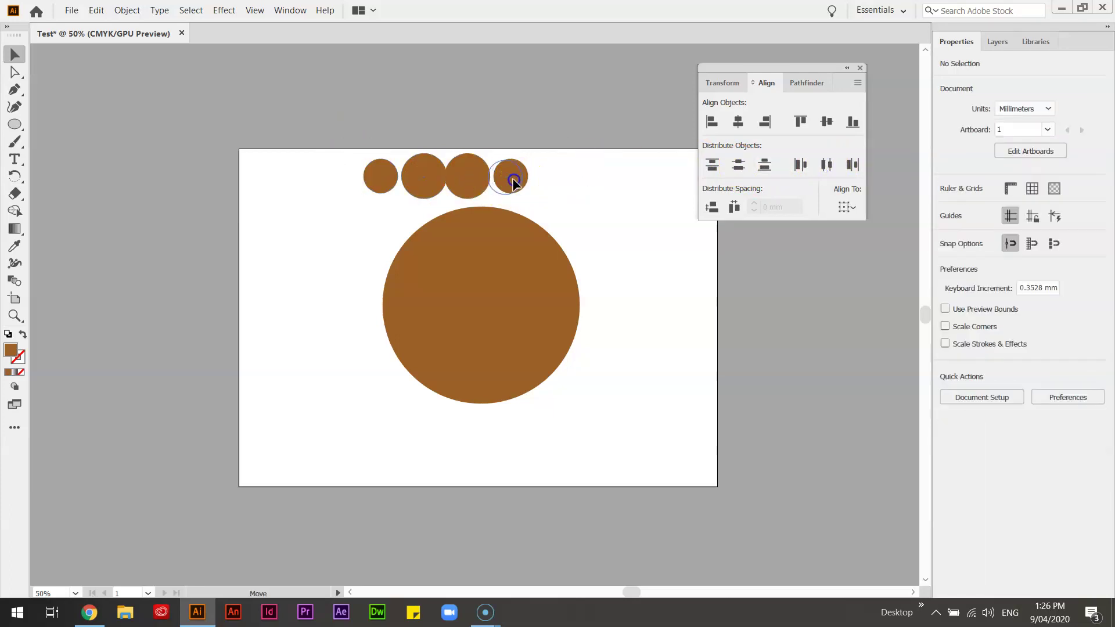
# Move the rightmost circle left, then re-centre and evenly space all four in an overlapping row.
pyautogui.moveTo(504, 180); pyautogui.dragTo(400, 180)
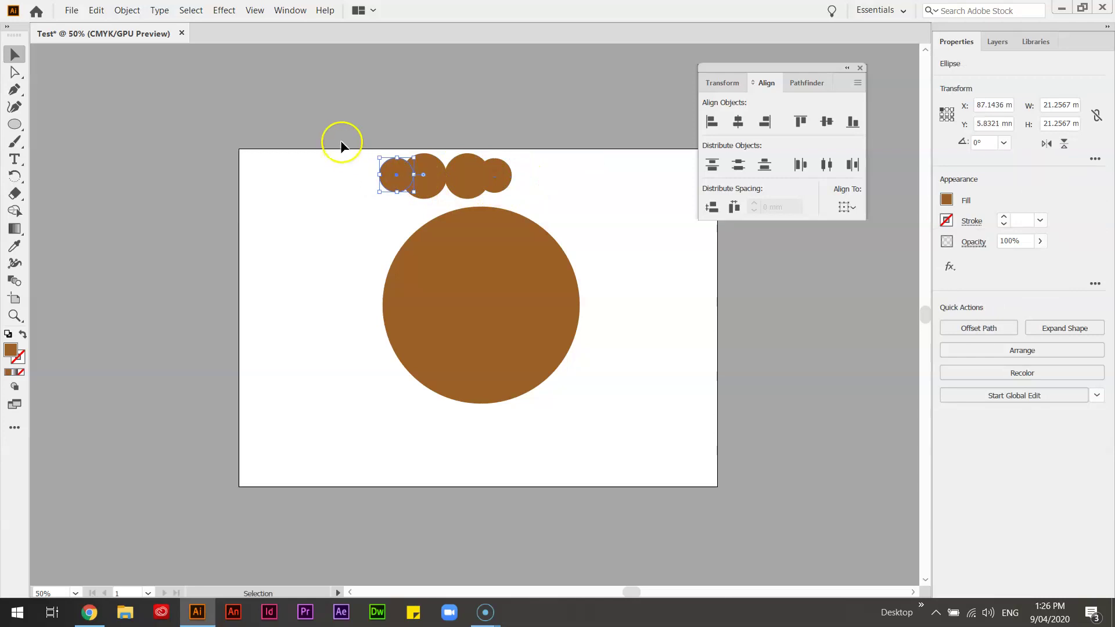
pyautogui.moveTo(341, 140); pyautogui.dragTo(550, 180)
pyautogui.click(826, 122)
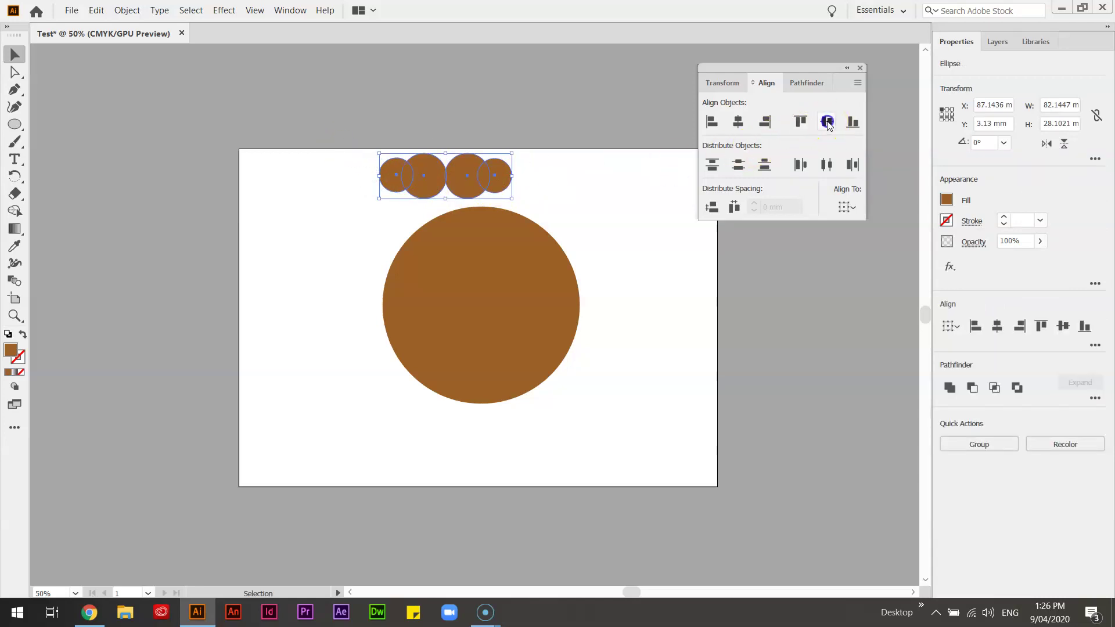
pyautogui.click(826, 165)
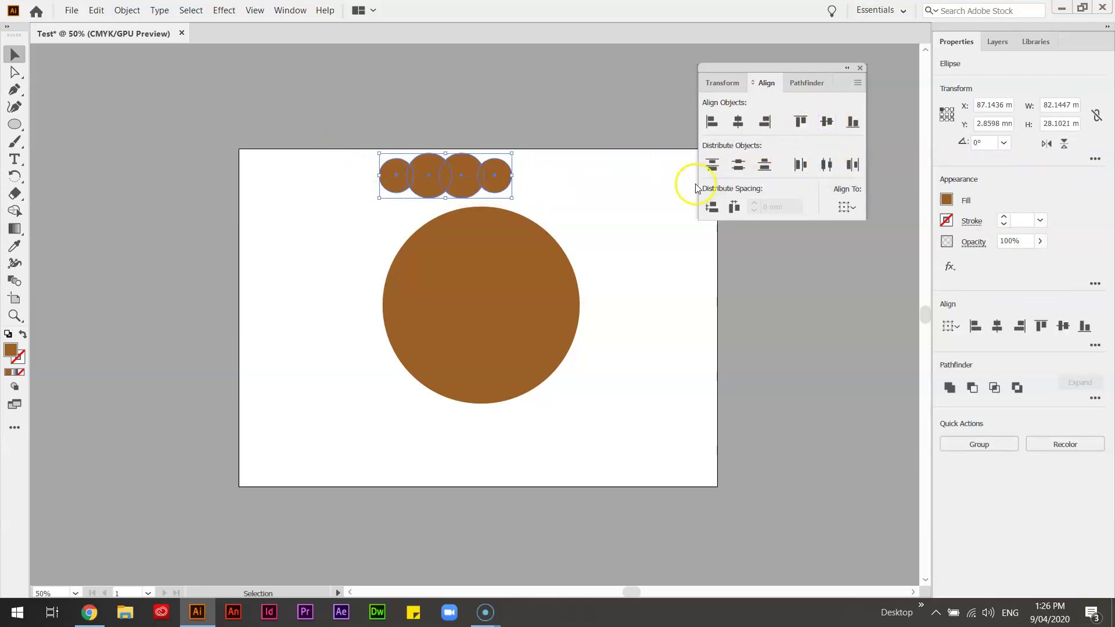
pyautogui.click(606, 172)
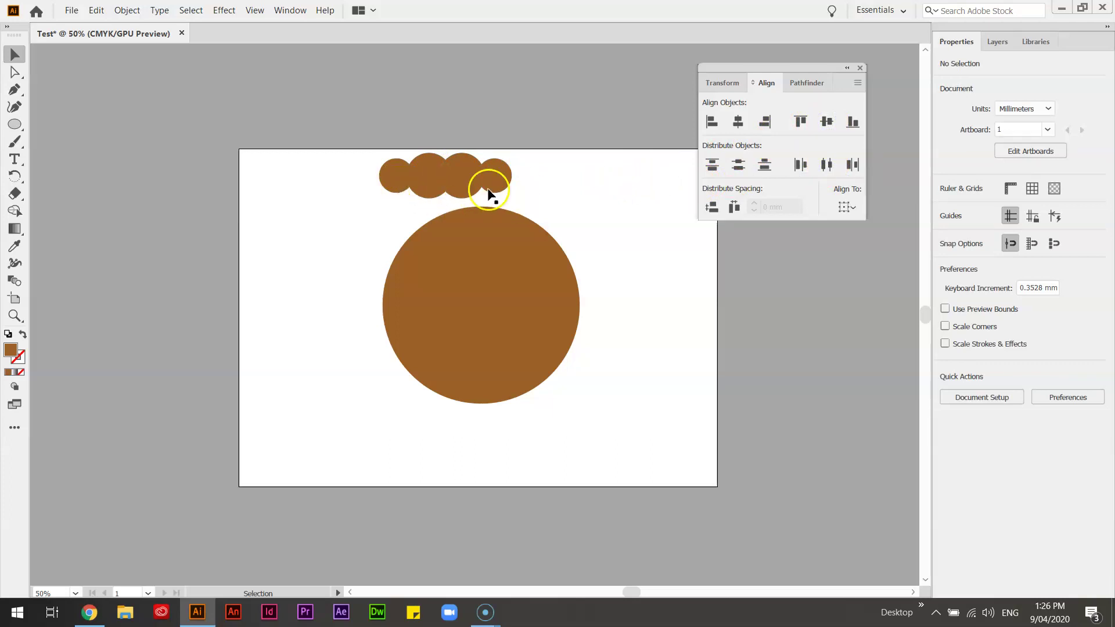
# Try Unite and Minus Front on the four circles in Pathfinder, undoing both so they stay separate.
pyautogui.moveTo(538, 187); pyautogui.dragTo(538, 189)
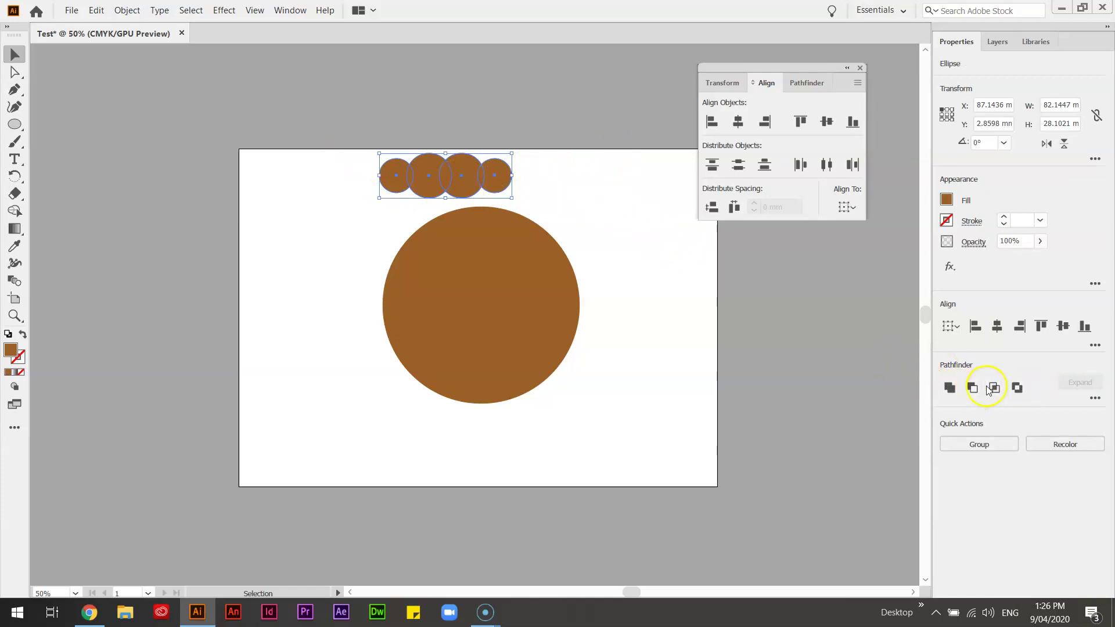
pyautogui.click(809, 84)
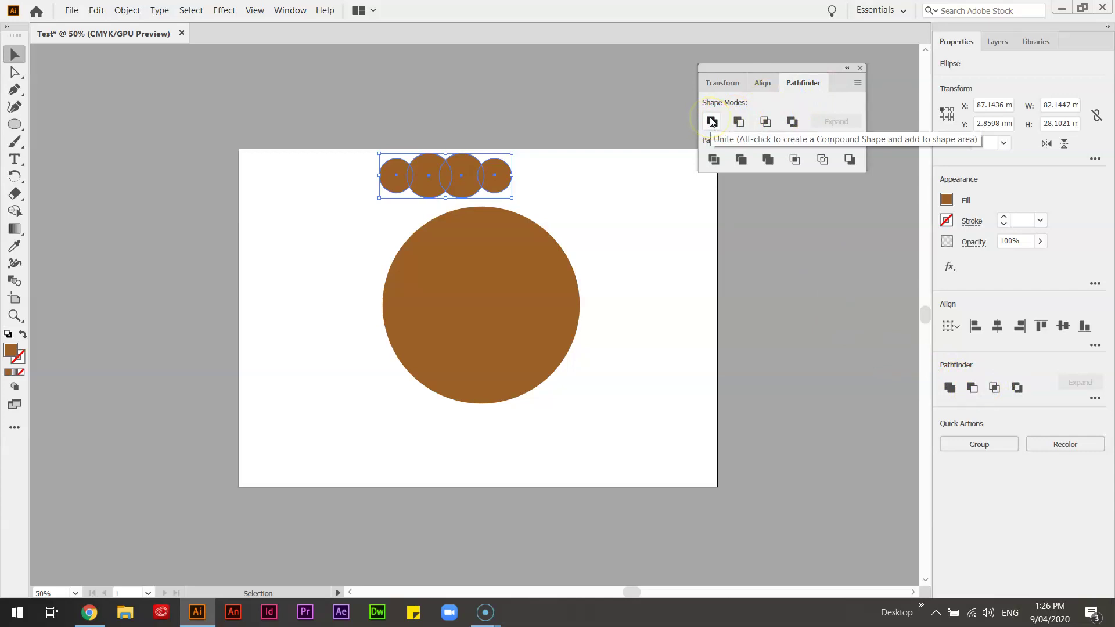
pyautogui.click(712, 121)
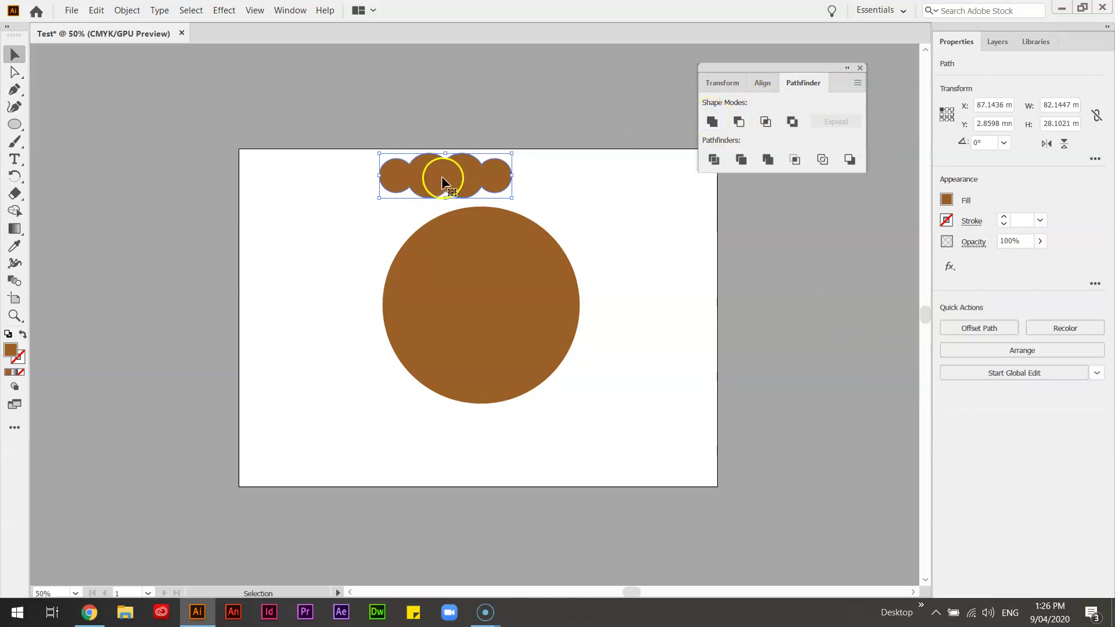
pyautogui.hotkey('ctrl', 'z')
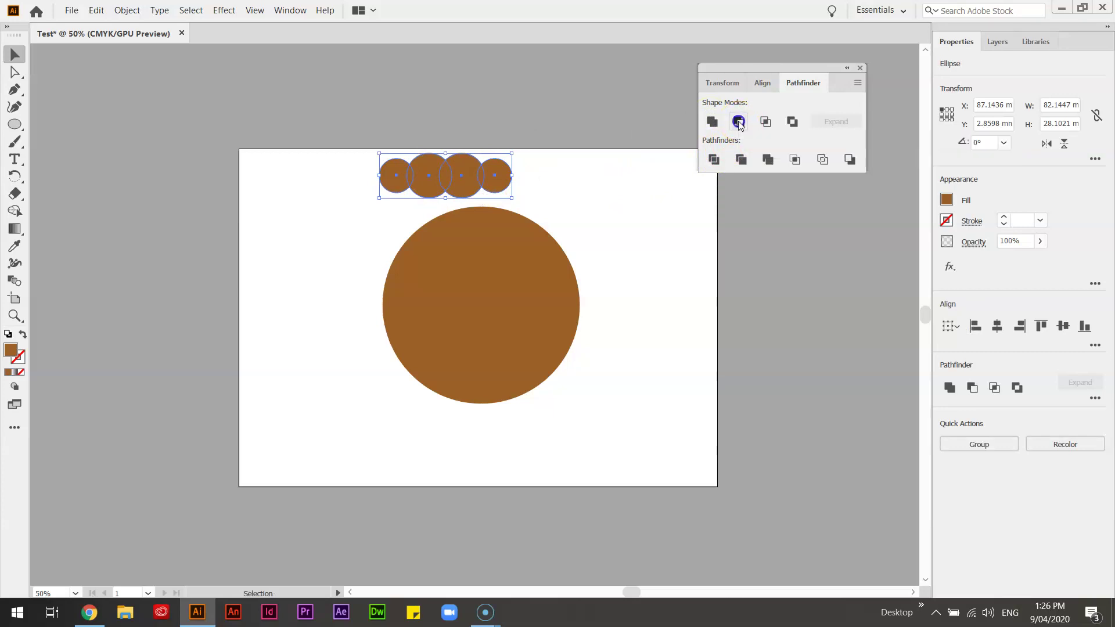
pyautogui.click(739, 122)
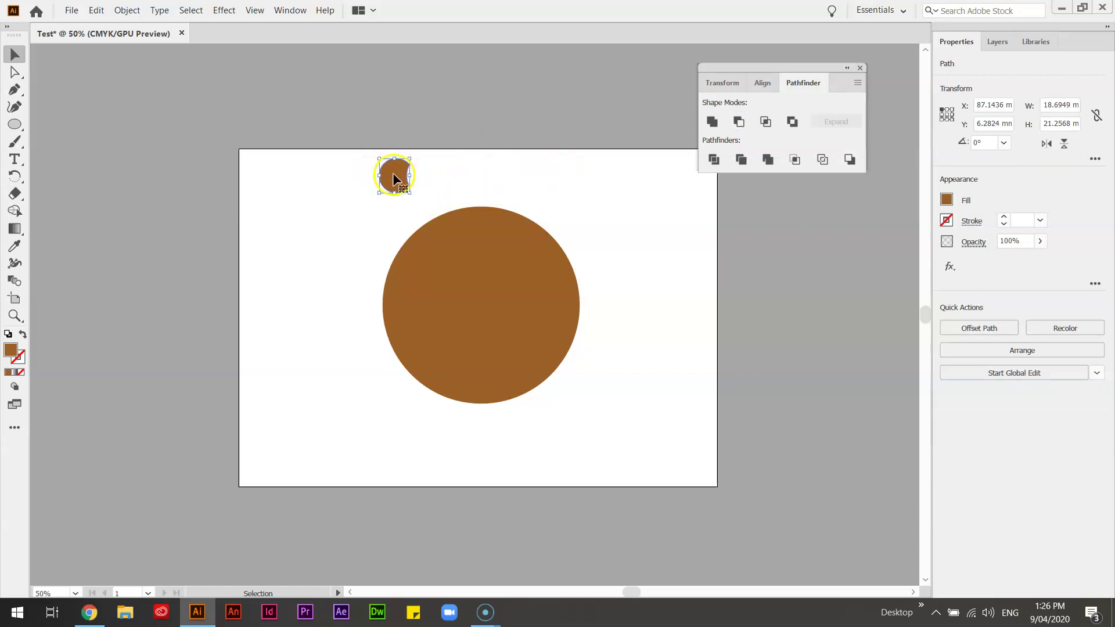
pyautogui.hotkey('ctrl', 'z')
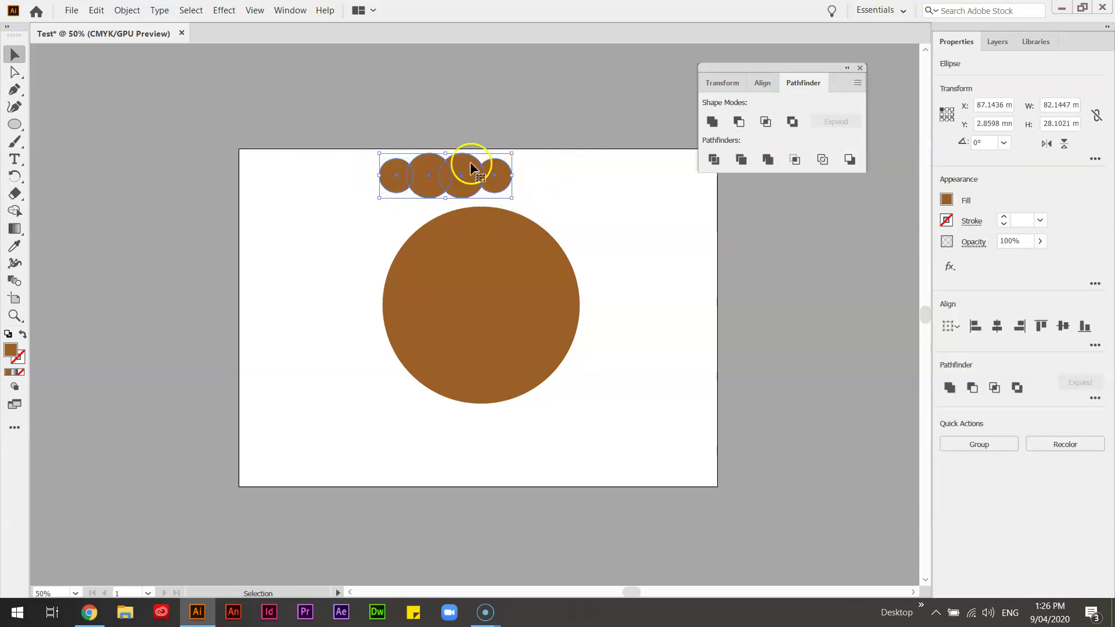
pyautogui.click(347, 188)
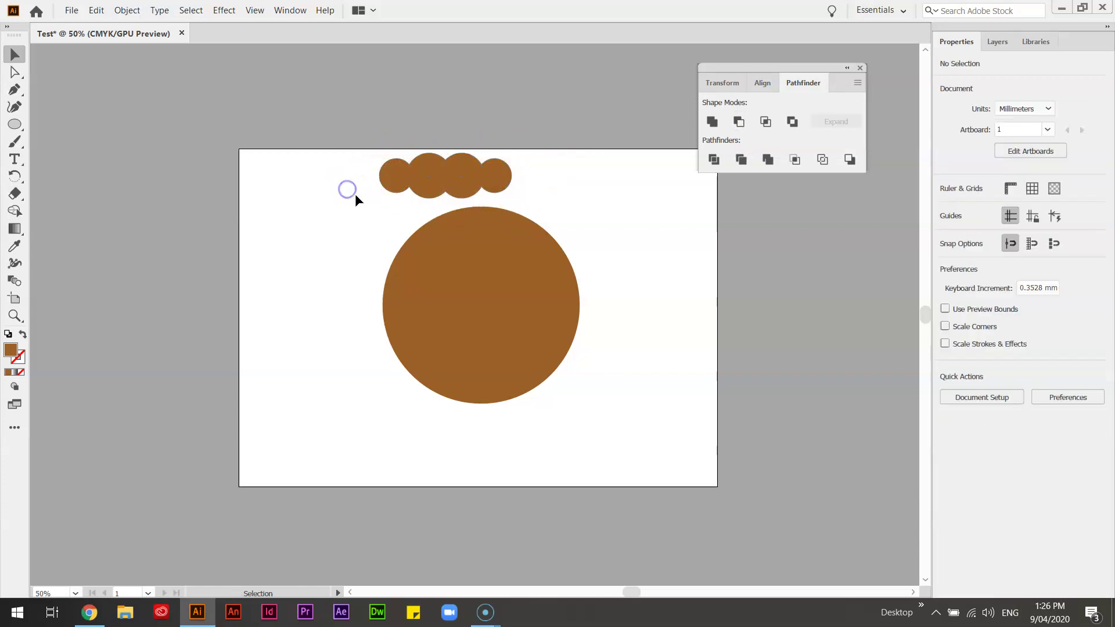
# Draw an ellipse left of the artboard and fill it blue.
pyautogui.click(15, 124)
pyautogui.moveTo(108, 133); pyautogui.dragTo(246, 253)
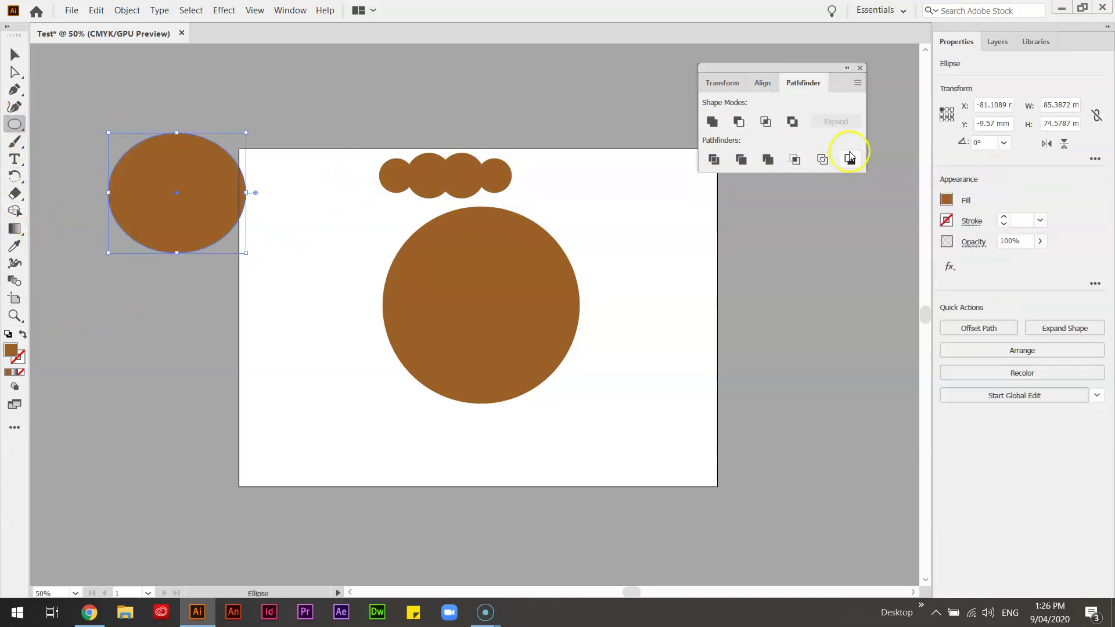
pyautogui.click(947, 199)
pyautogui.click(883, 345)
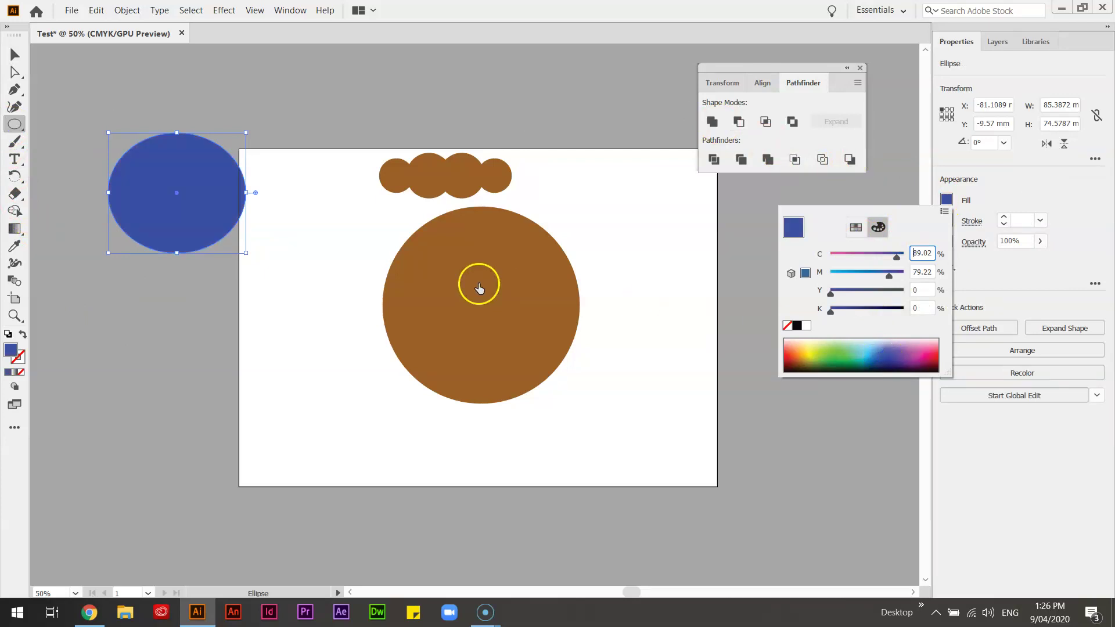
pyautogui.click(161, 320)
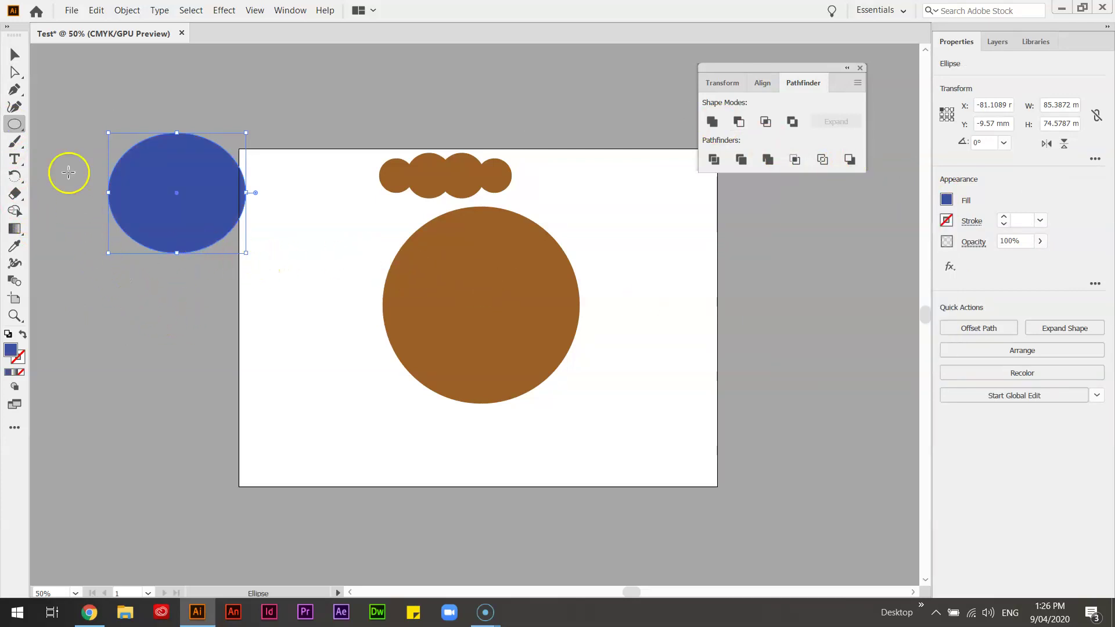
pyautogui.click(14, 54)
pyautogui.click(192, 349)
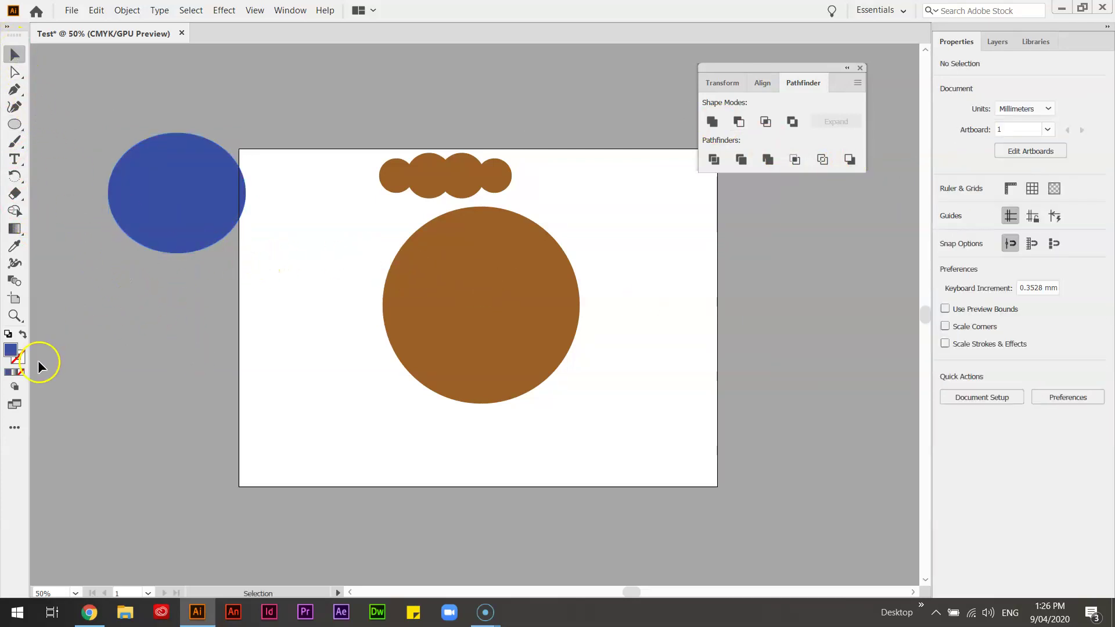
# Draw three more overlapping blue circles around the first one.
pyautogui.click(14, 123)
pyautogui.moveTo(86, 182); pyautogui.dragTo(209, 310)
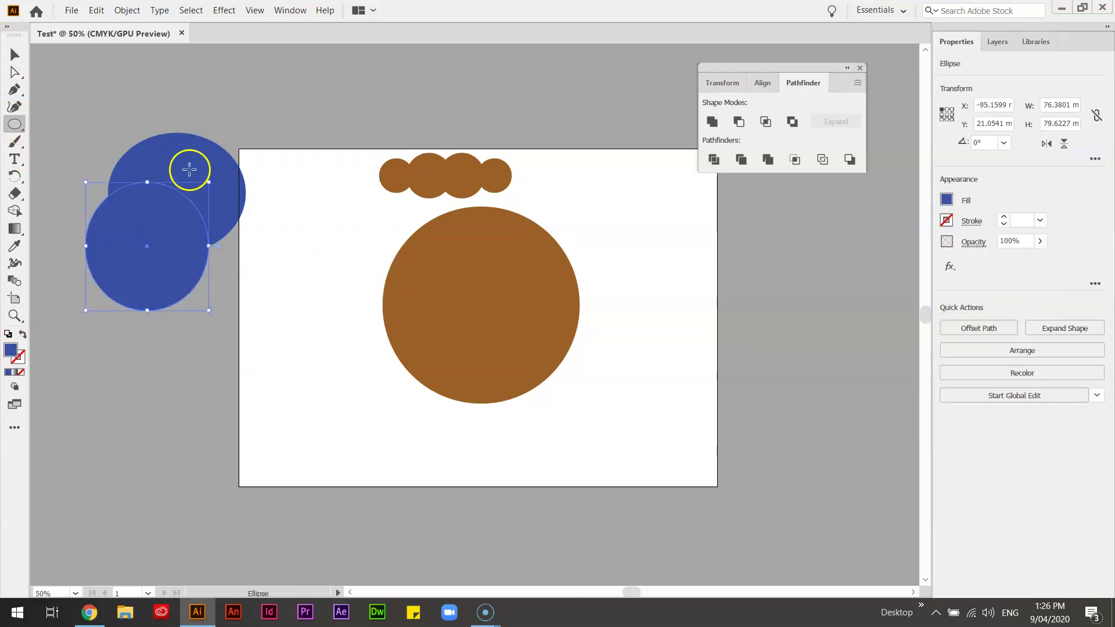
pyautogui.moveTo(275, 321); pyautogui.dragTo(176, 202)
pyautogui.moveTo(309, 148); pyautogui.dragTo(215, 237)
pyautogui.click(13, 54)
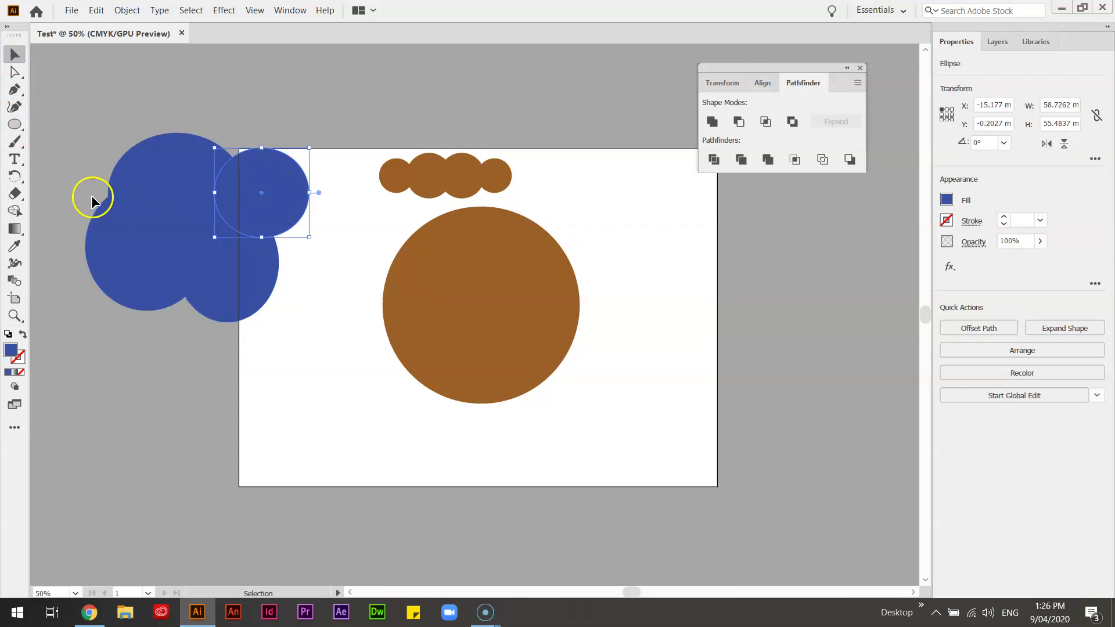
pyautogui.click(179, 167)
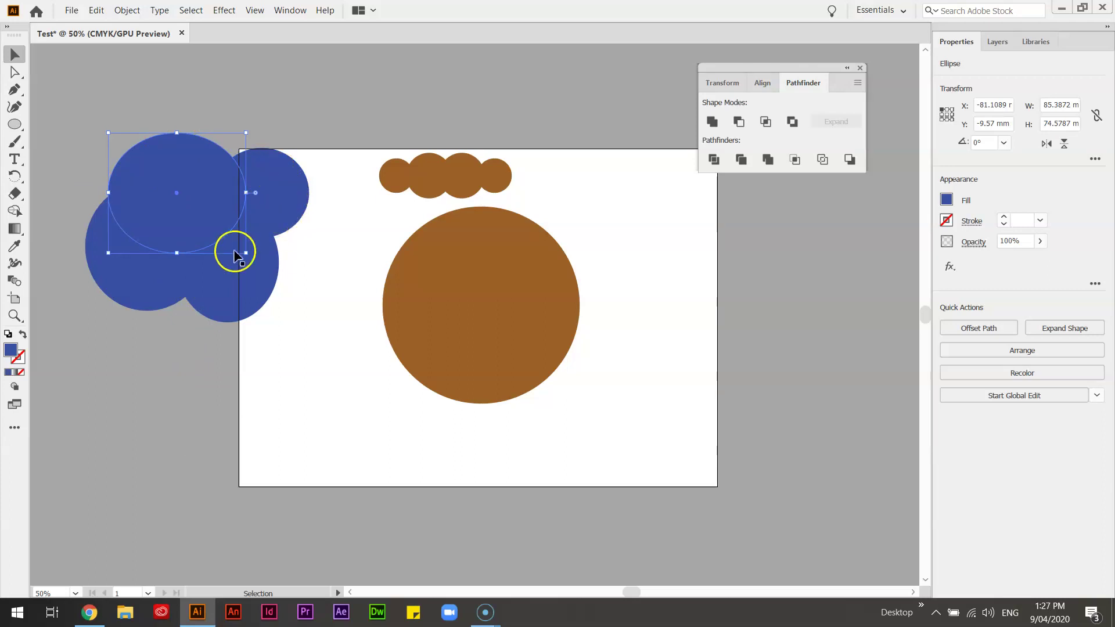
# Recolour two of the circles dark navy and green in the Color Picker.
pyautogui.click(153, 294)
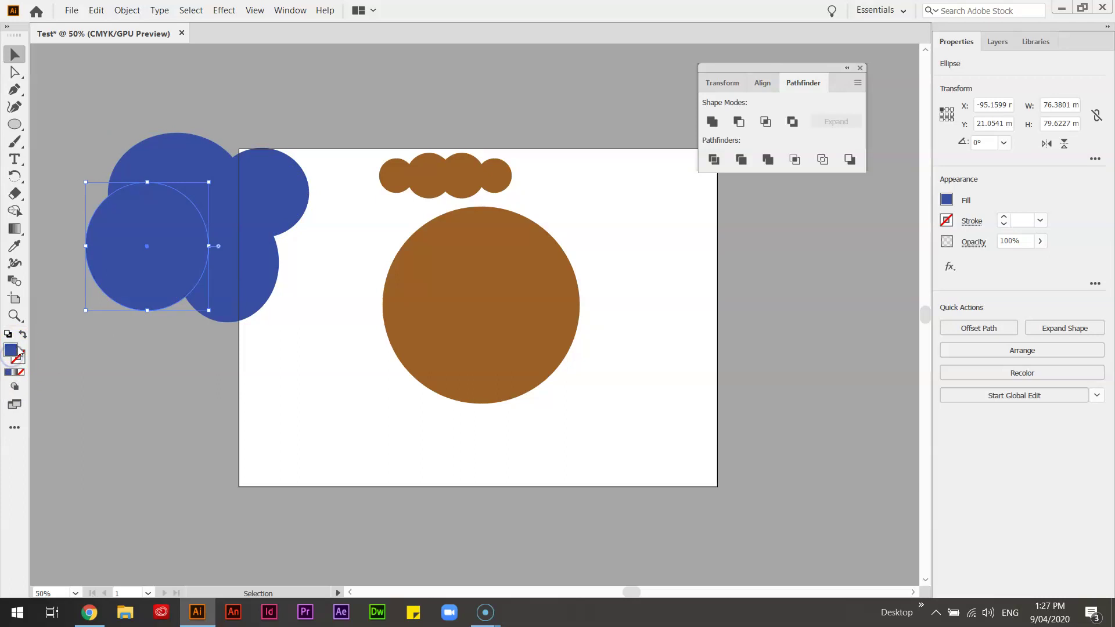
pyautogui.click(360, 58)
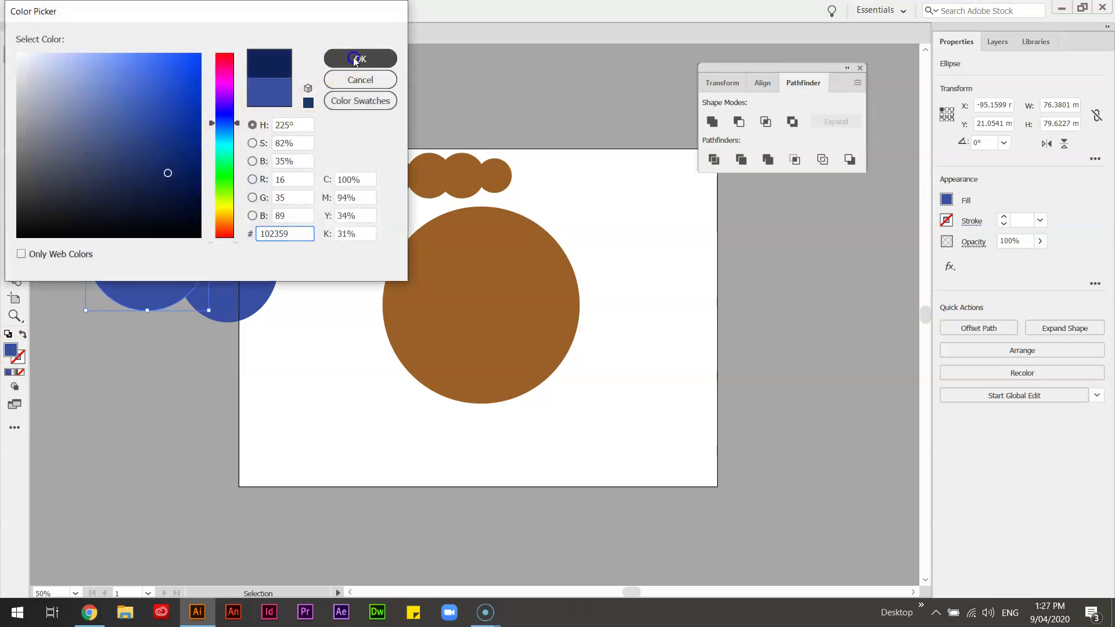
pyautogui.doubleClick(260, 282)
pyautogui.doubleClick(199, 364)
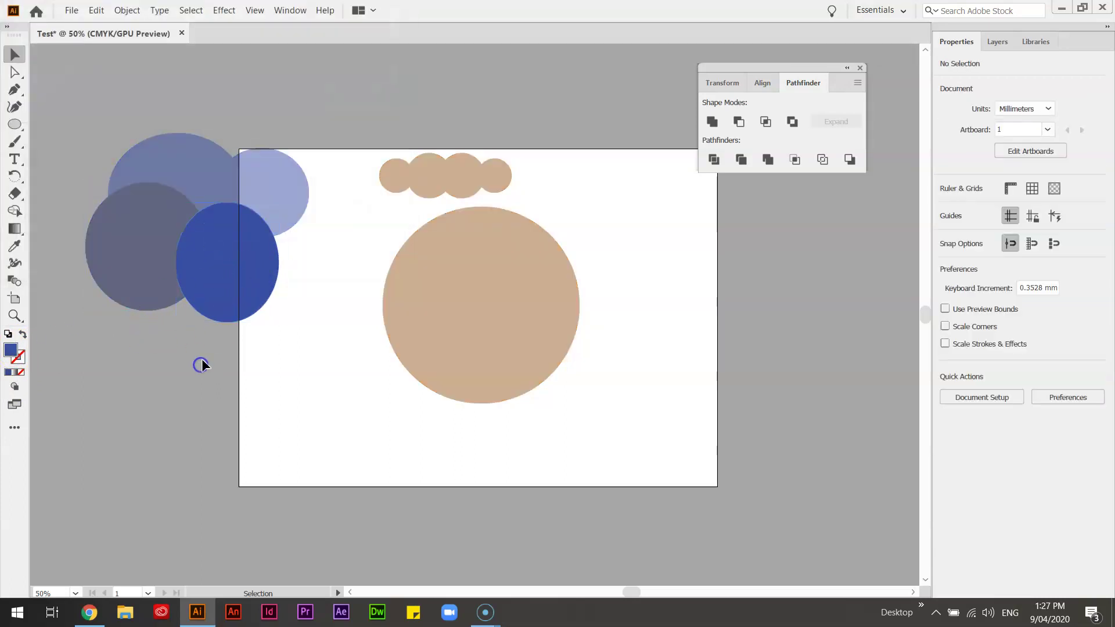
pyautogui.doubleClick(10, 349)
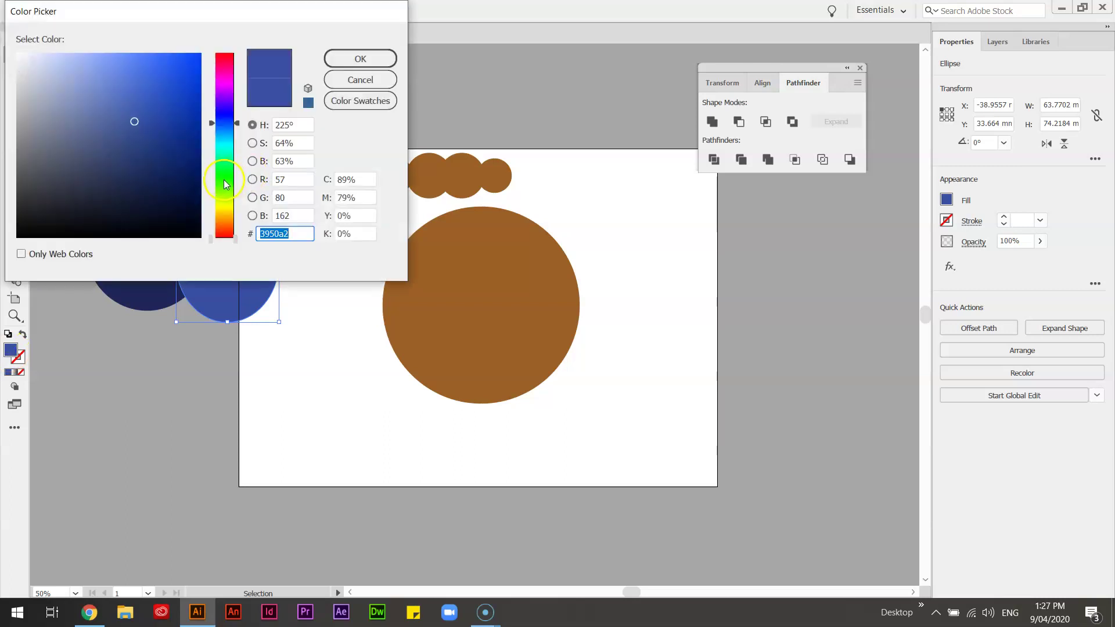
pyautogui.click(232, 174)
pyautogui.click(356, 55)
pyautogui.click(267, 308)
# Change the small upper-right circle's fill from blue to magenta.
pyautogui.click(287, 193)
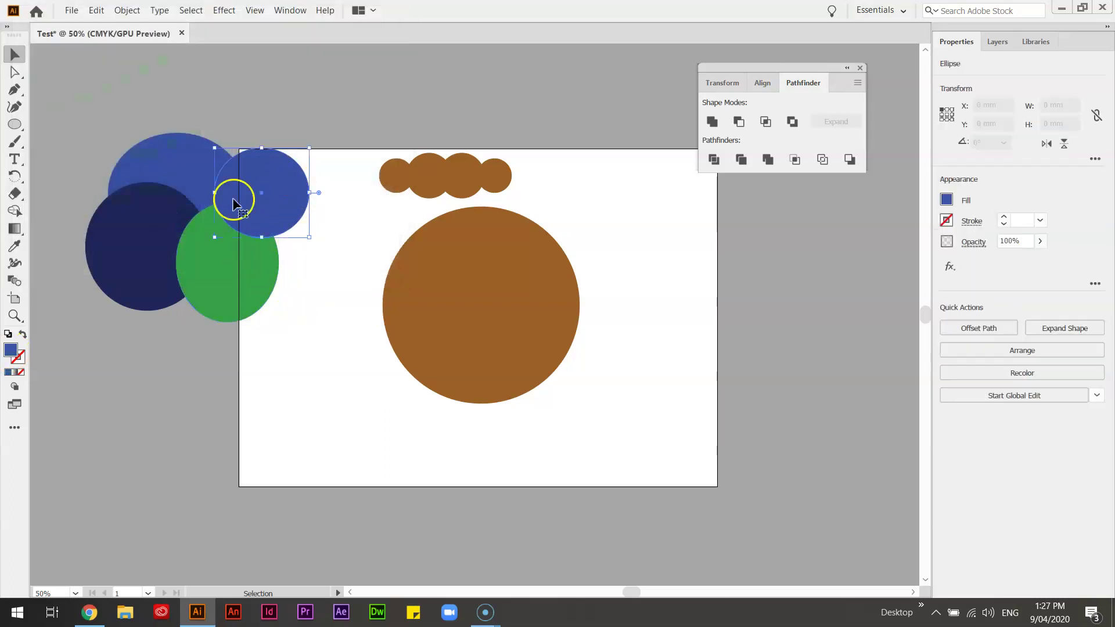
pyautogui.doubleClick(11, 350)
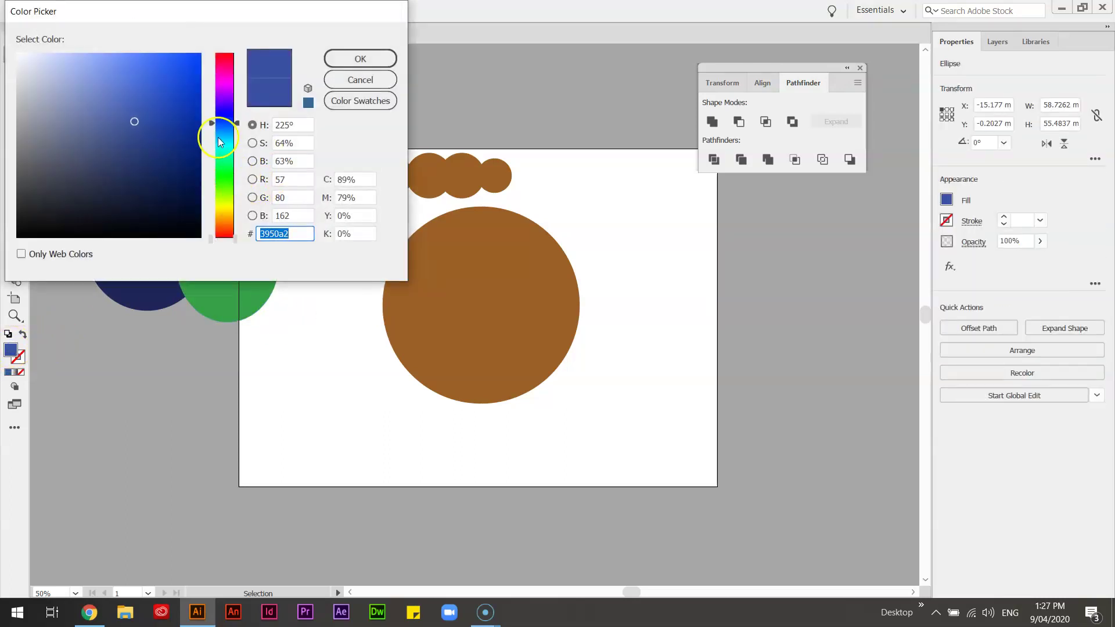
pyautogui.moveTo(224, 138); pyautogui.dragTo(224, 82)
pyautogui.click(351, 59)
pyautogui.click(358, 67)
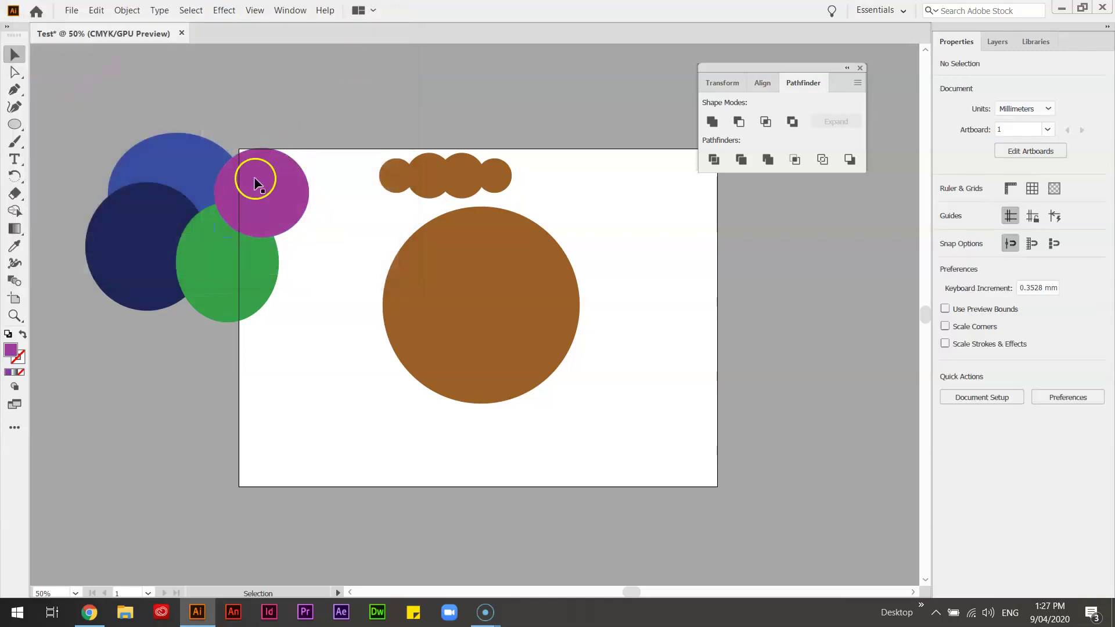
pyautogui.click(256, 178)
# Send the magenta circle back with Ctrl+[ and bring it forward again with Ctrl+].
pyautogui.rightClick(278, 188)
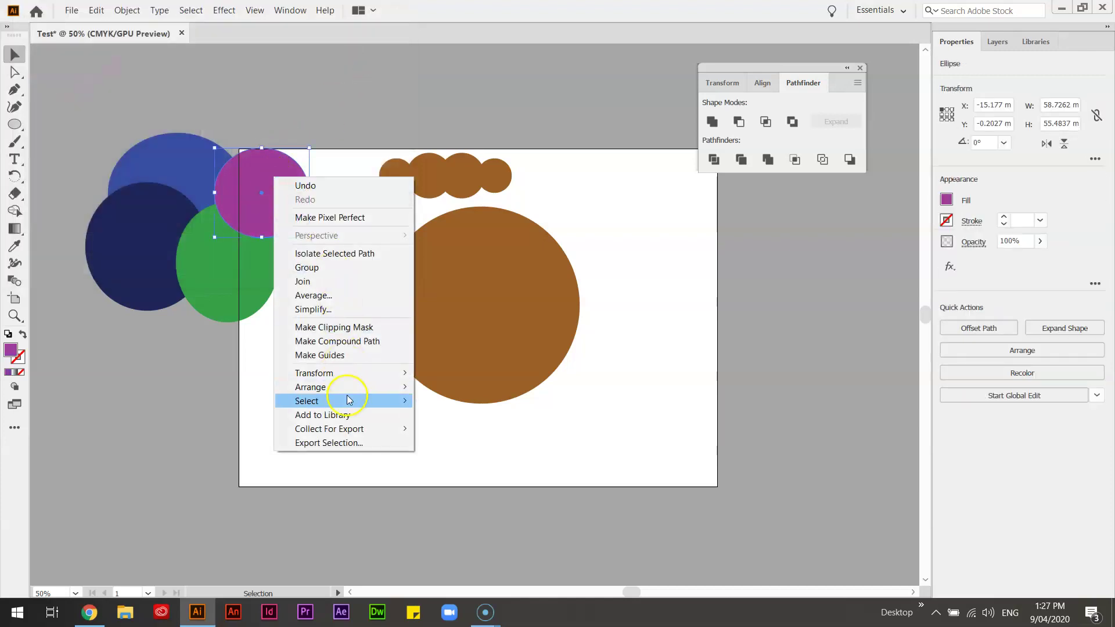
pyautogui.moveTo(376, 394)
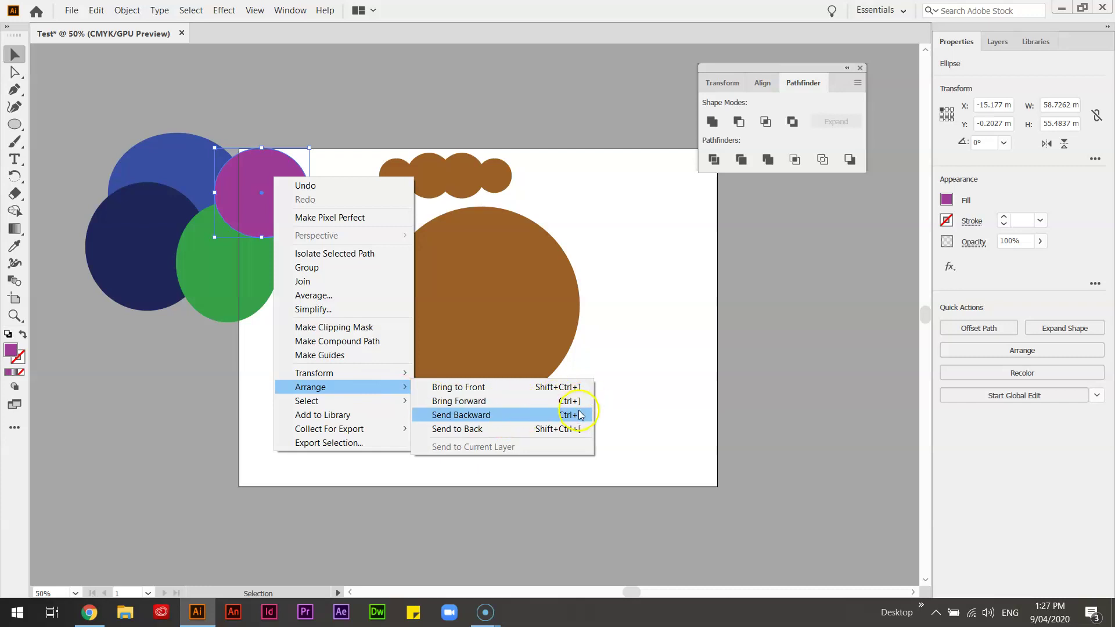
pyautogui.click(337, 127)
pyautogui.click(294, 195)
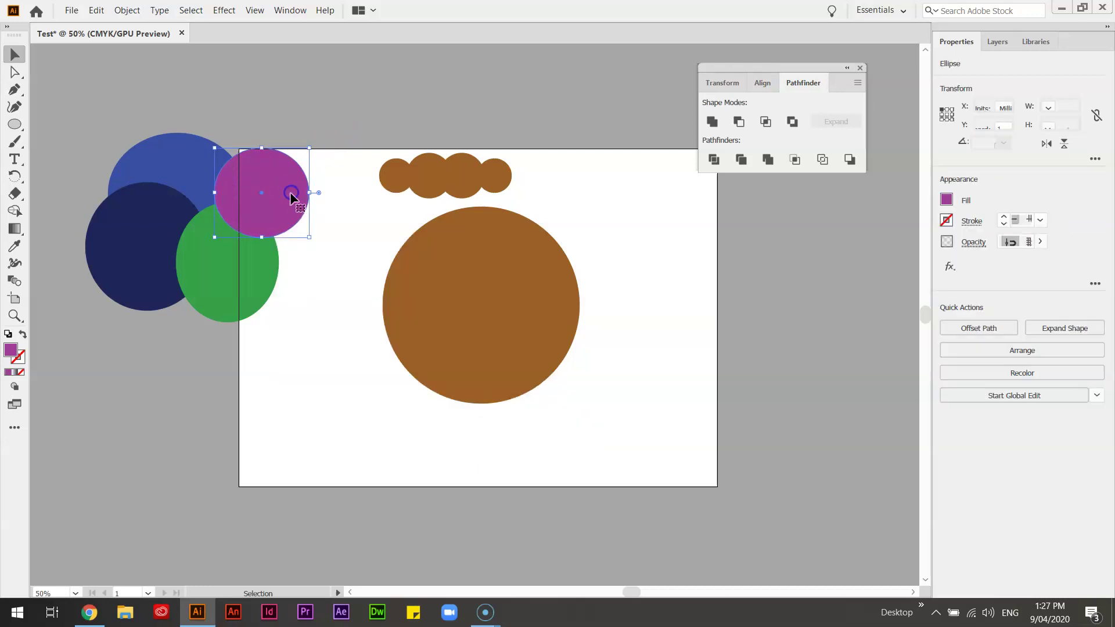
pyautogui.hotkey('ctrl', '[')
pyautogui.hotkey('ctrl', '[')
pyautogui.hotkey('ctrl', ']')
pyautogui.hotkey('ctrl', ']')
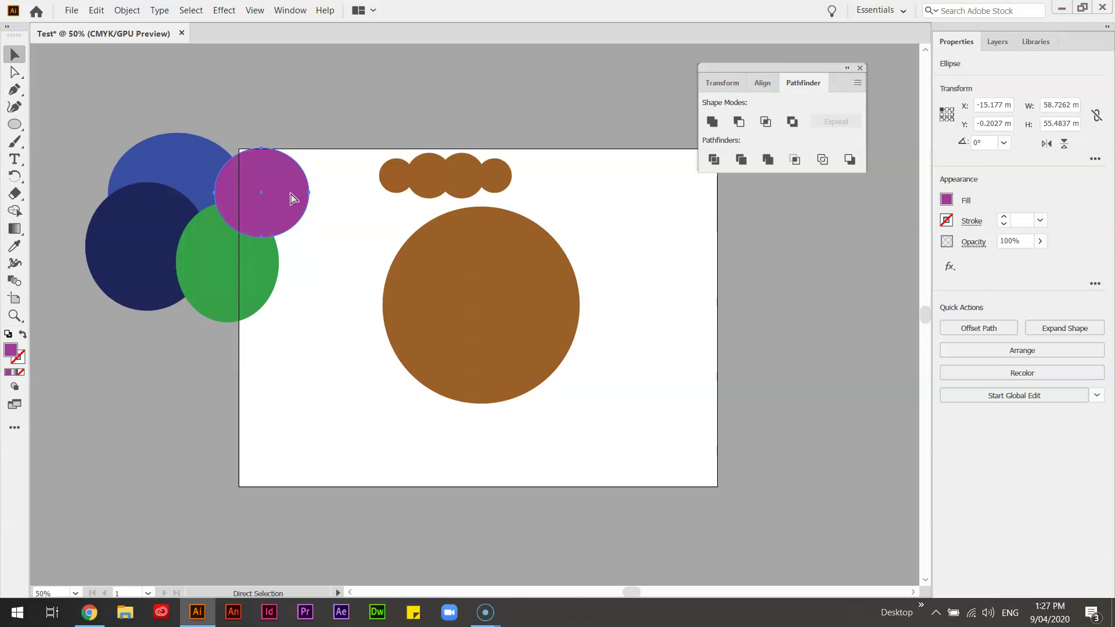
# Select all four overlapping circles and apply Minus Front to leave a blue crescent.
pyautogui.press('v')
pyautogui.click(254, 180)
pyautogui.click(291, 114)
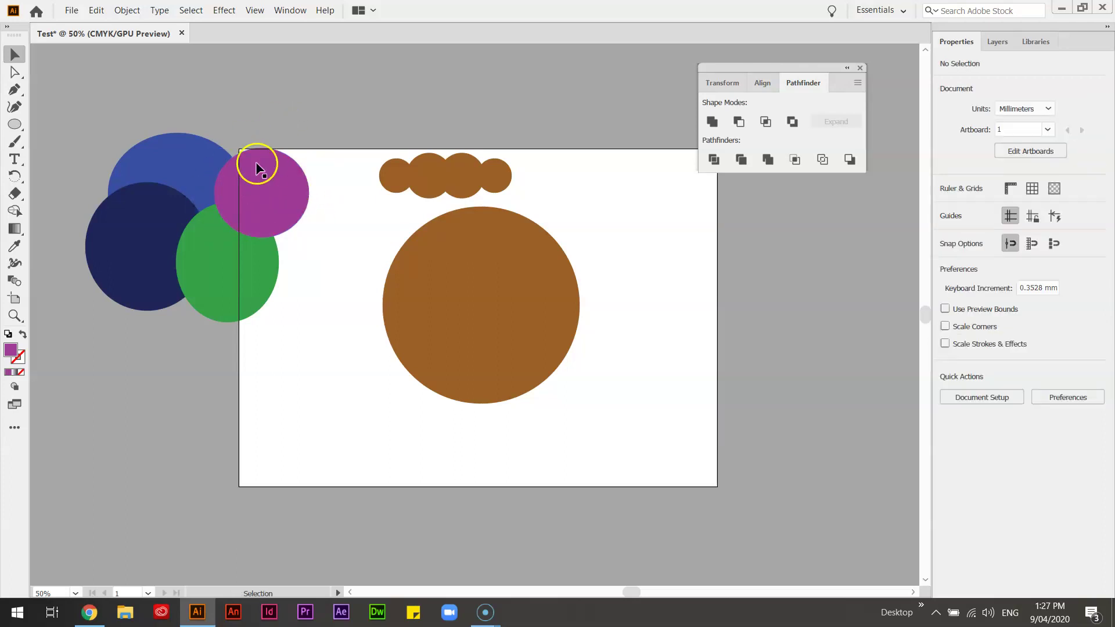
pyautogui.moveTo(123, 142); pyautogui.dragTo(322, 339)
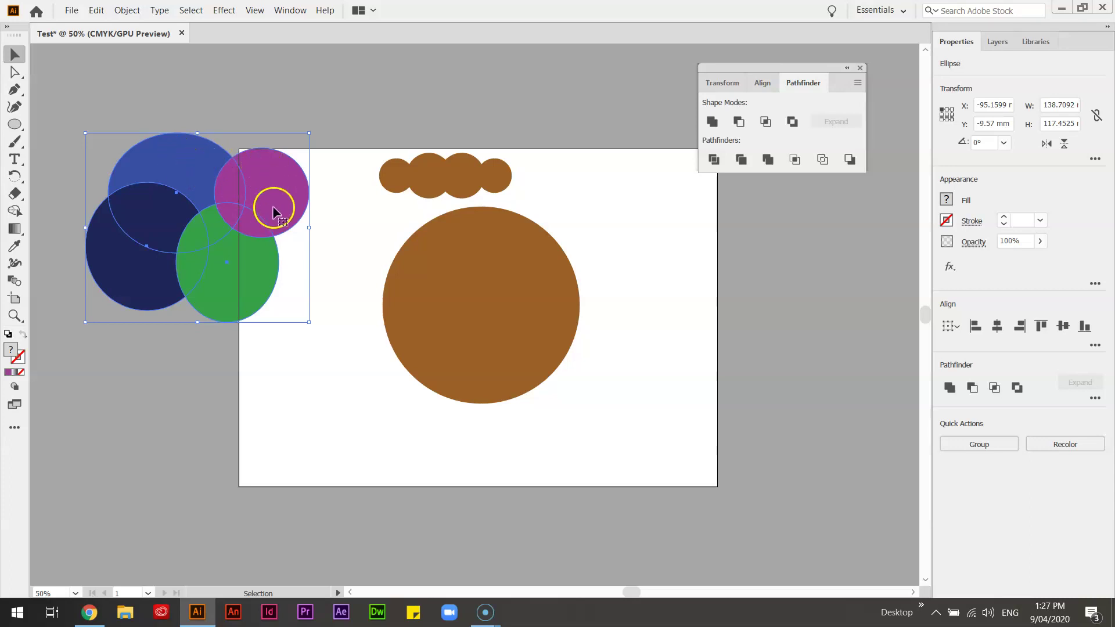
pyautogui.click(740, 122)
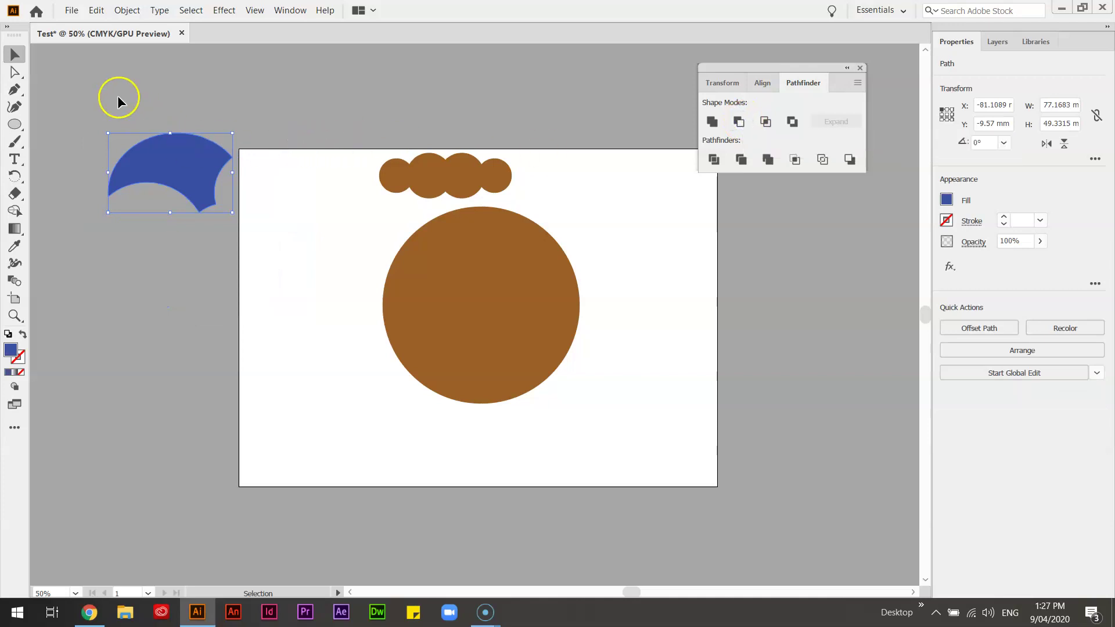
# Delete the blue crescent and unite the four small brown circles into one scalloped shape.
pyautogui.press('Delete')
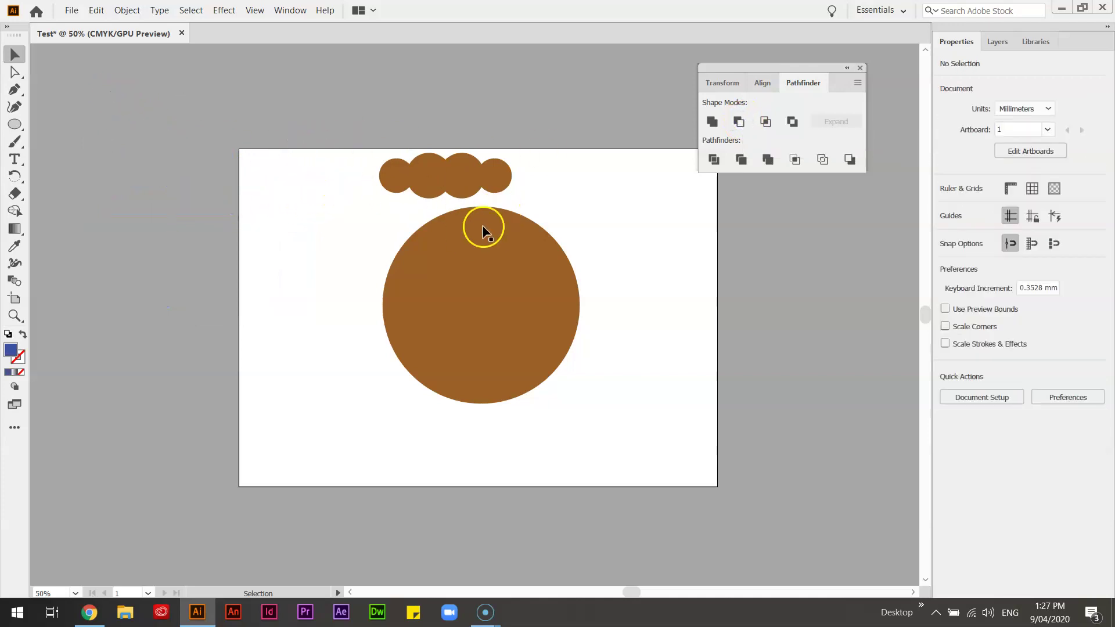
pyautogui.click(430, 169)
pyautogui.moveTo(545, 186); pyautogui.dragTo(546, 186)
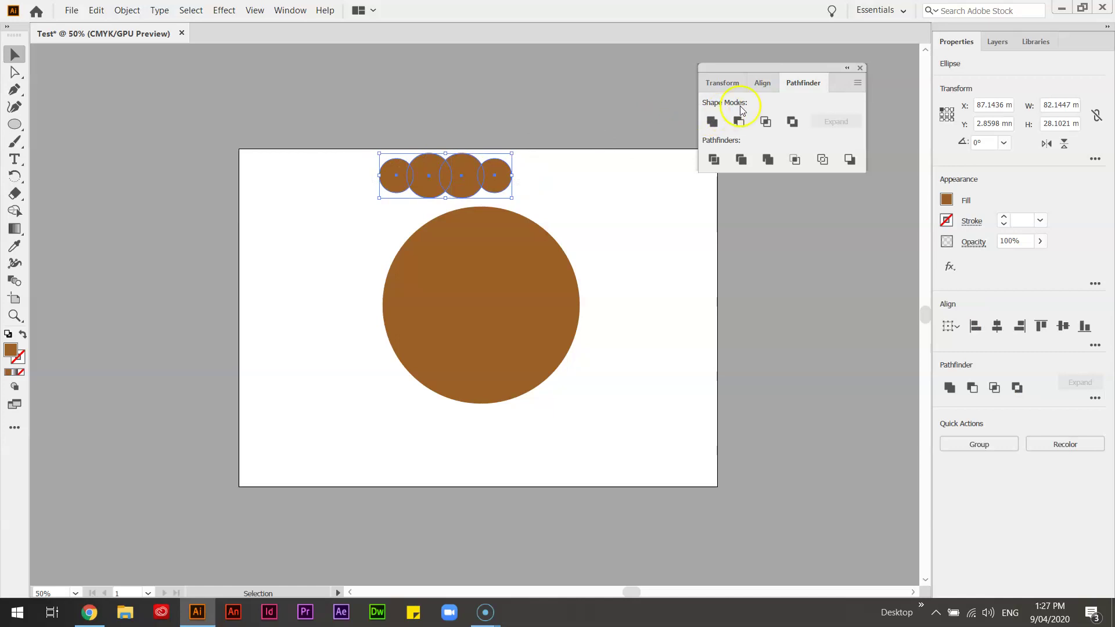
pyautogui.click(713, 122)
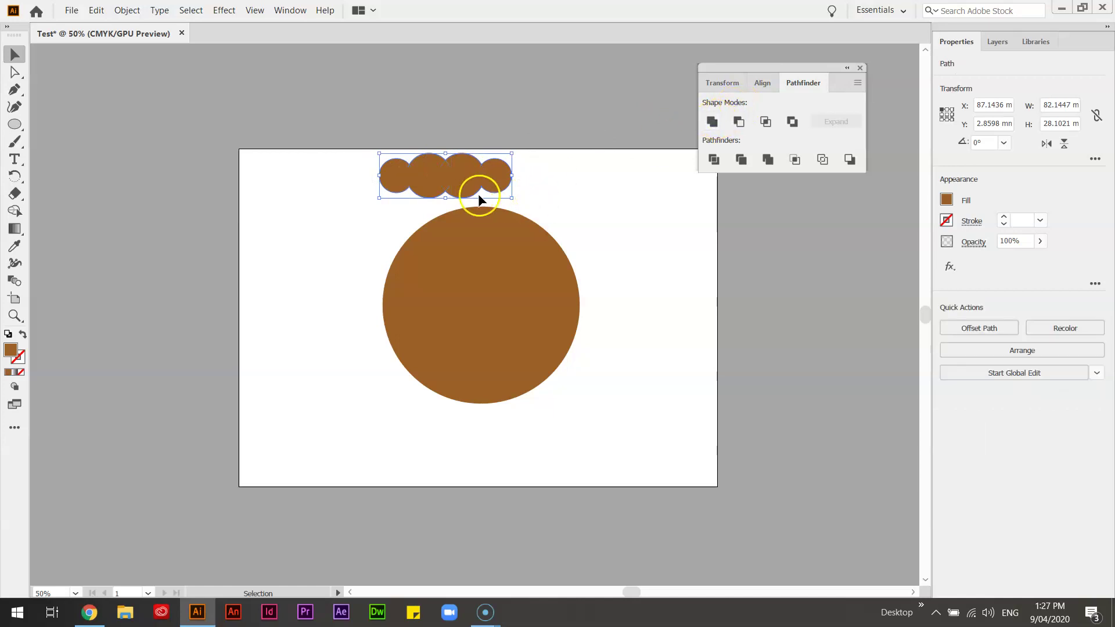
# Move the scalloped shape onto the big circle's top and subtract it with Minus Front.
pyautogui.click(459, 179)
pyautogui.moveTo(504, 212); pyautogui.dragTo(495, 216)
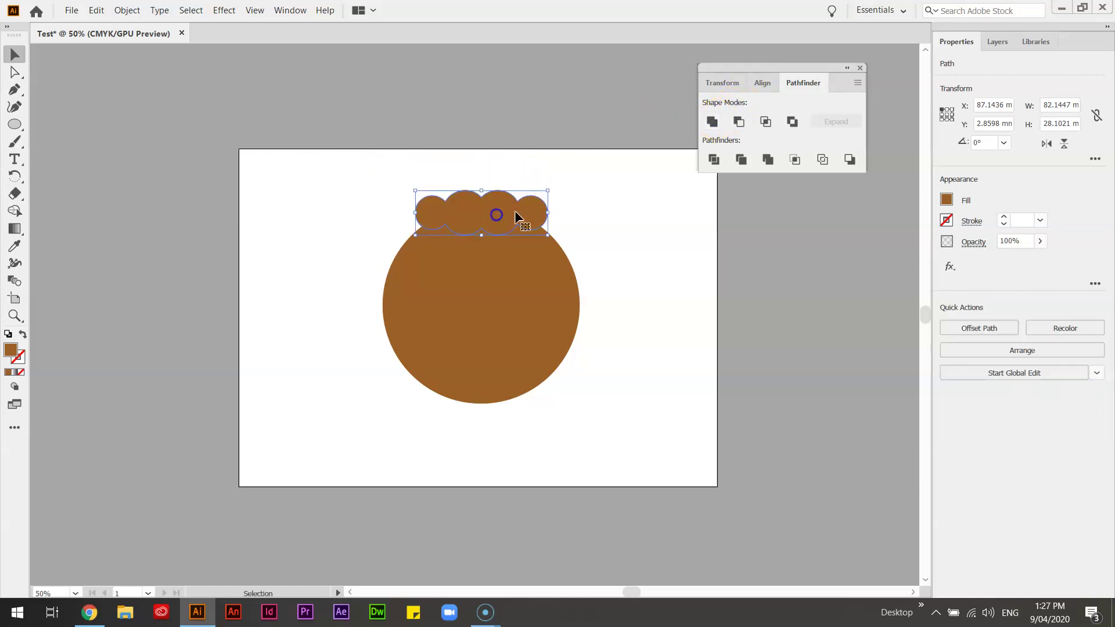
pyautogui.click(470, 220)
pyautogui.keyDown('shift'); pyautogui.click(575, 301); pyautogui.keyUp('shift')
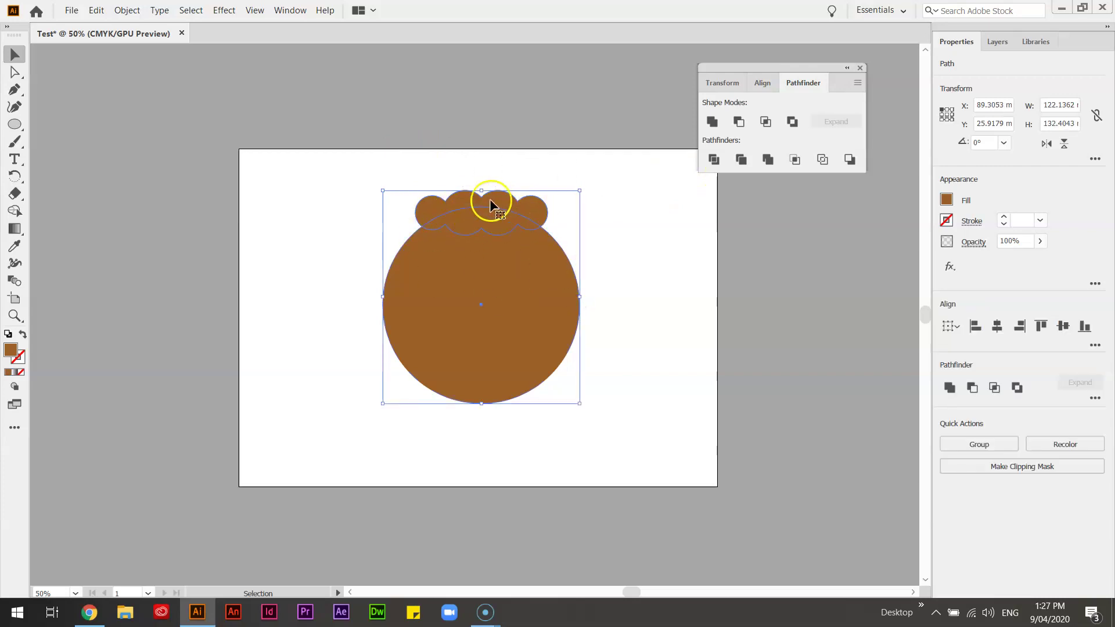
pyautogui.click(740, 122)
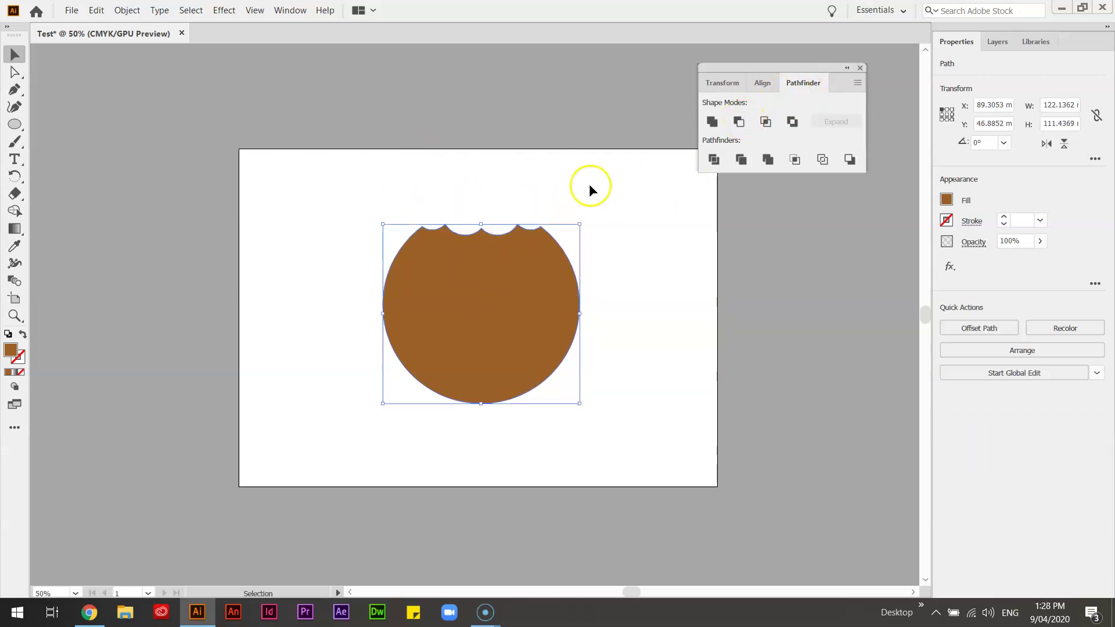
pyautogui.click(597, 179)
pyautogui.click(491, 294)
# Create a 3-sided polygon triangle with the Polygon tool.
pyautogui.click(349, 204)
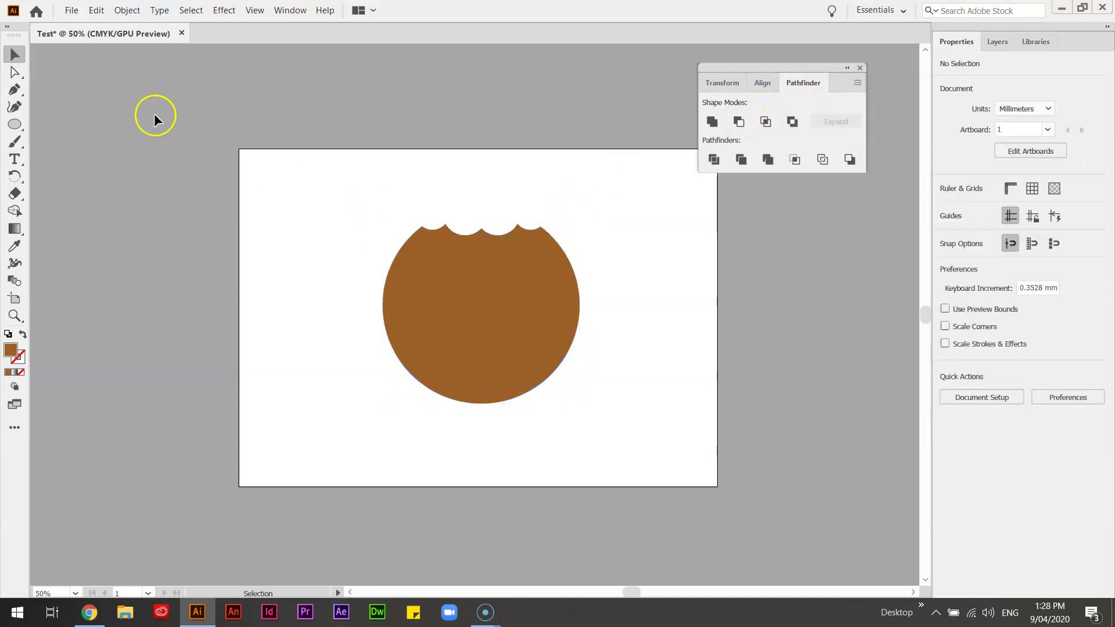
pyautogui.click(14, 90)
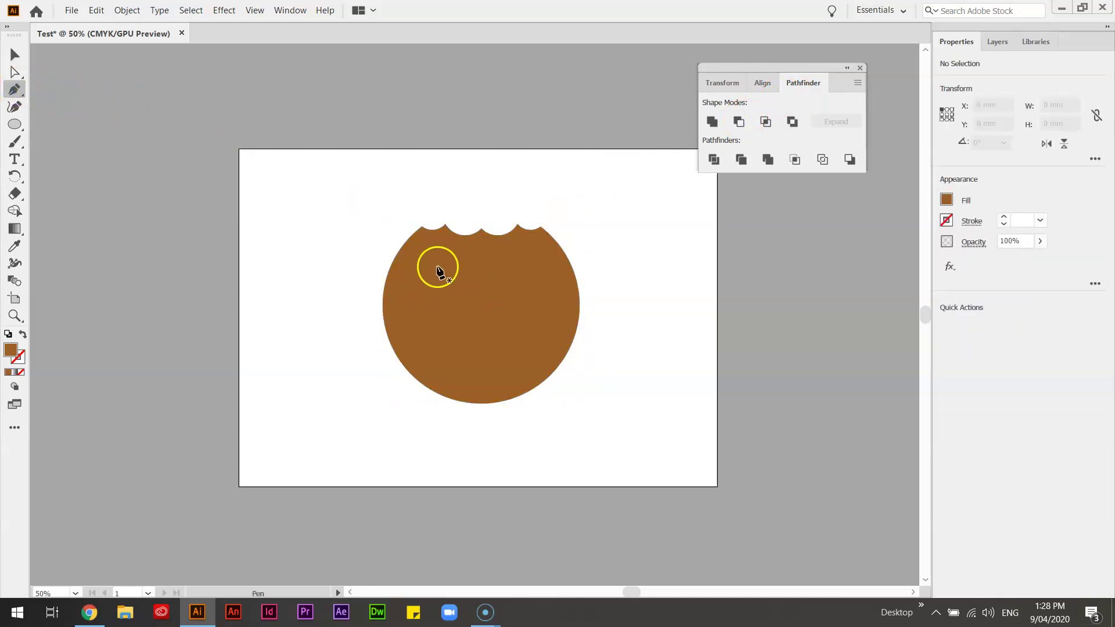
pyautogui.click(15, 125)
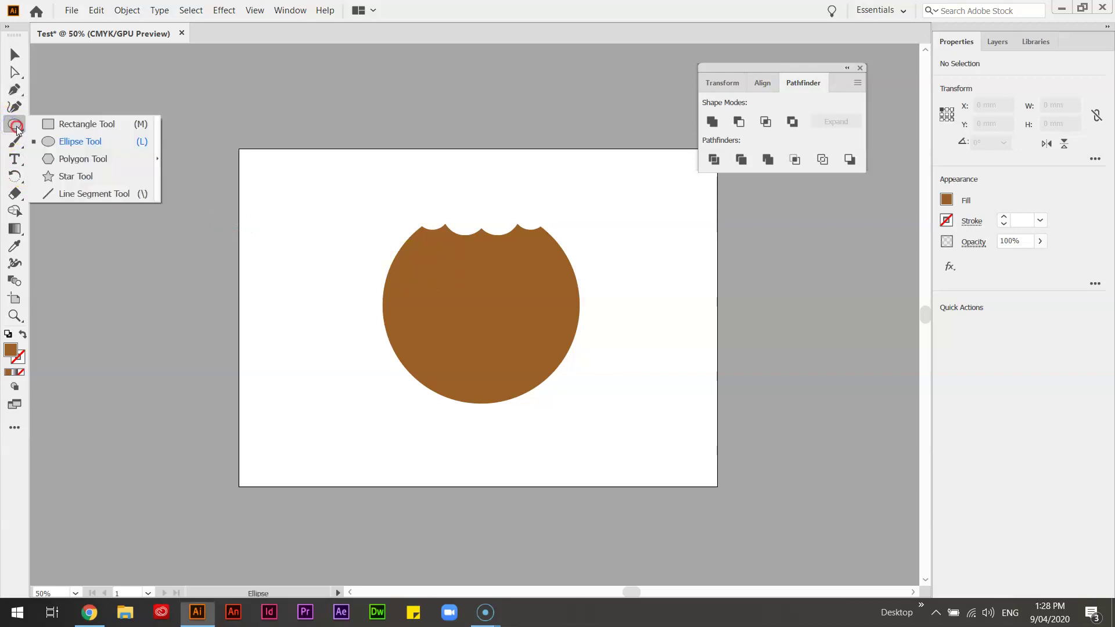
pyautogui.click(93, 159)
pyautogui.click(374, 282)
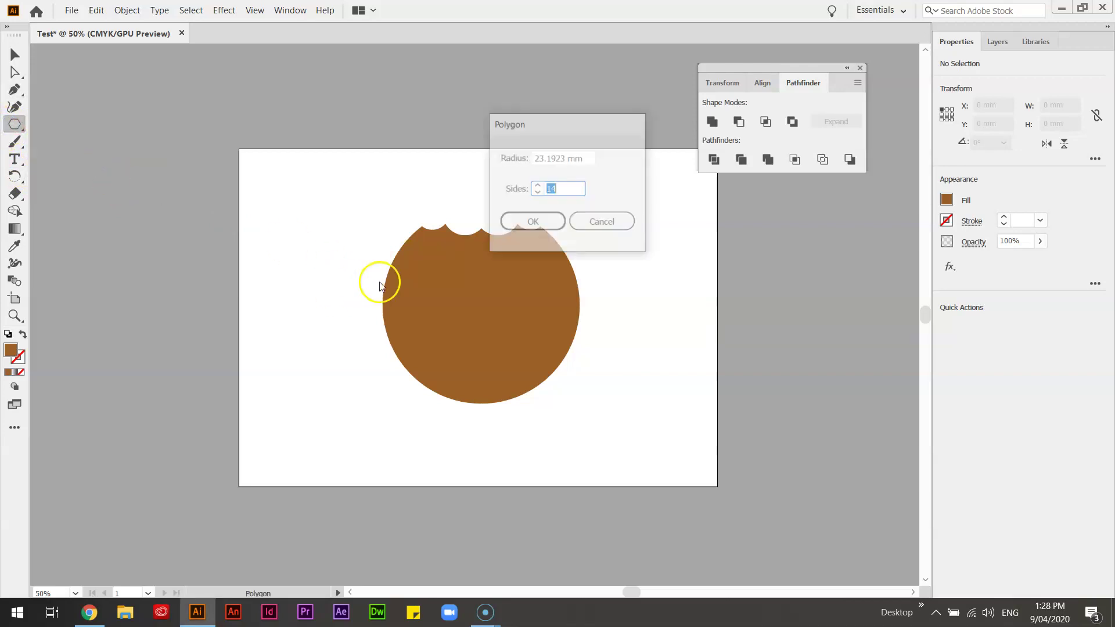
pyautogui.write('3')
pyautogui.click(555, 227)
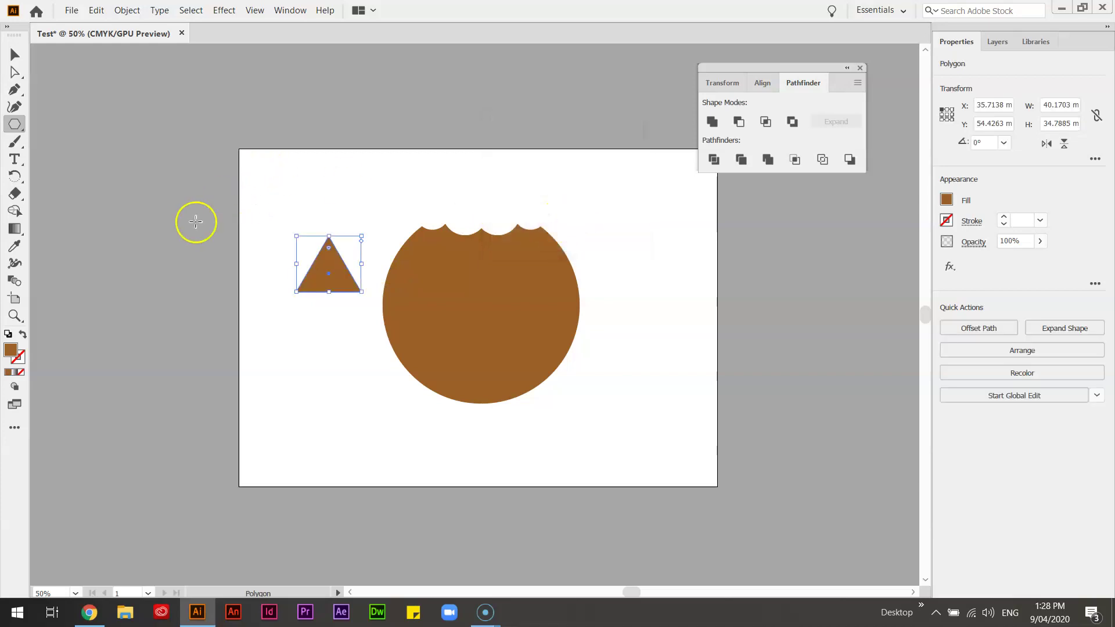
# Fill the triangle dark brown and move it, scaled down, onto the cookie.
pyautogui.doubleClick(14, 350)
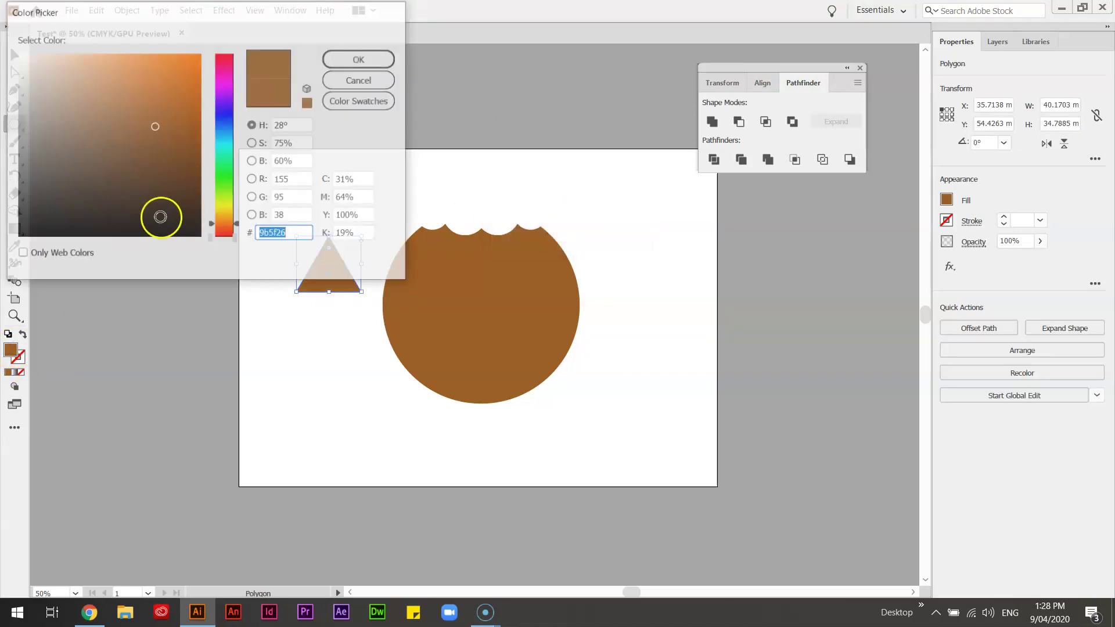
pyautogui.click(157, 191)
pyautogui.click(366, 58)
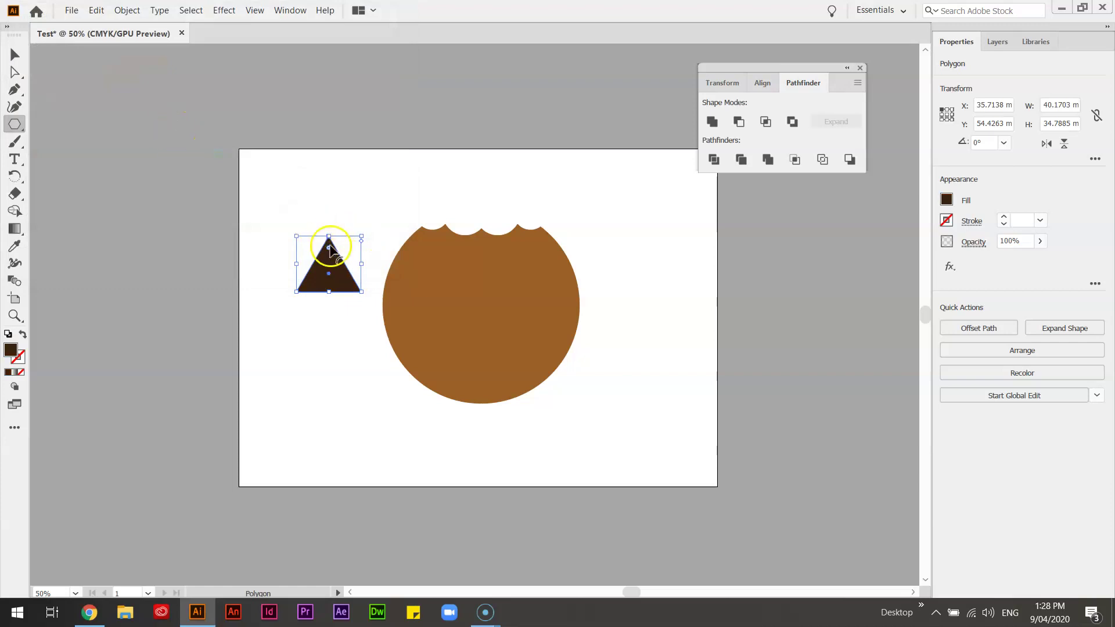
pyautogui.click(15, 54)
pyautogui.moveTo(347, 298); pyautogui.dragTo(529, 302)
# Rotate and nudge the triangle chips into place, then select all the cookie artwork.
pyautogui.moveTo(539, 311); pyautogui.dragTo(491, 379)
pyautogui.moveTo(511, 297); pyautogui.dragTo(519, 273)
pyautogui.click(468, 343)
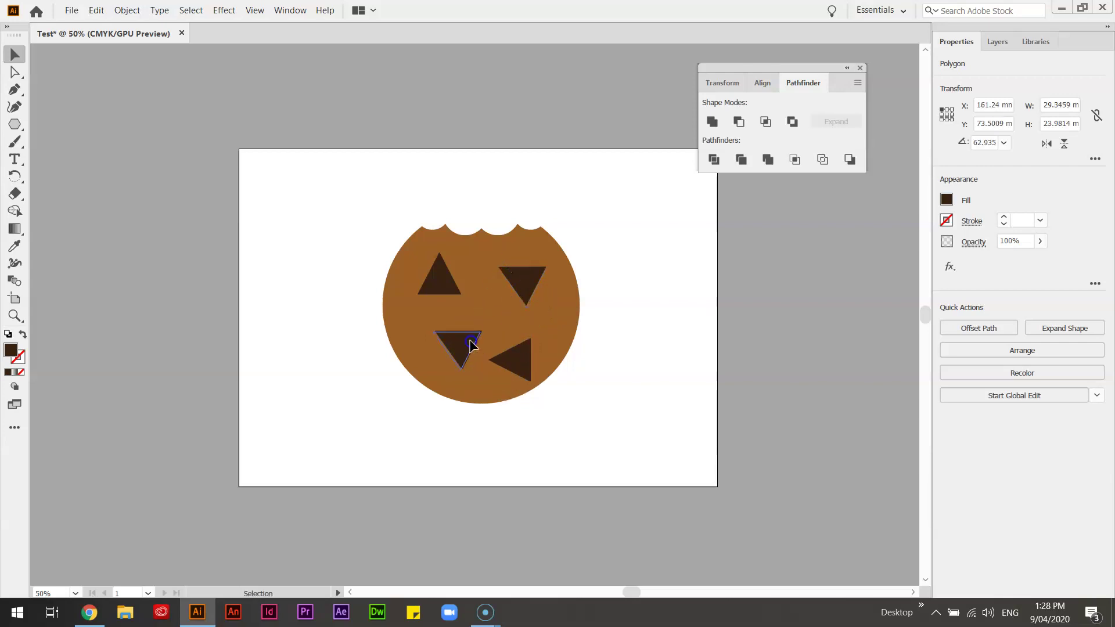
pyautogui.moveTo(472, 345); pyautogui.dragTo(463, 344)
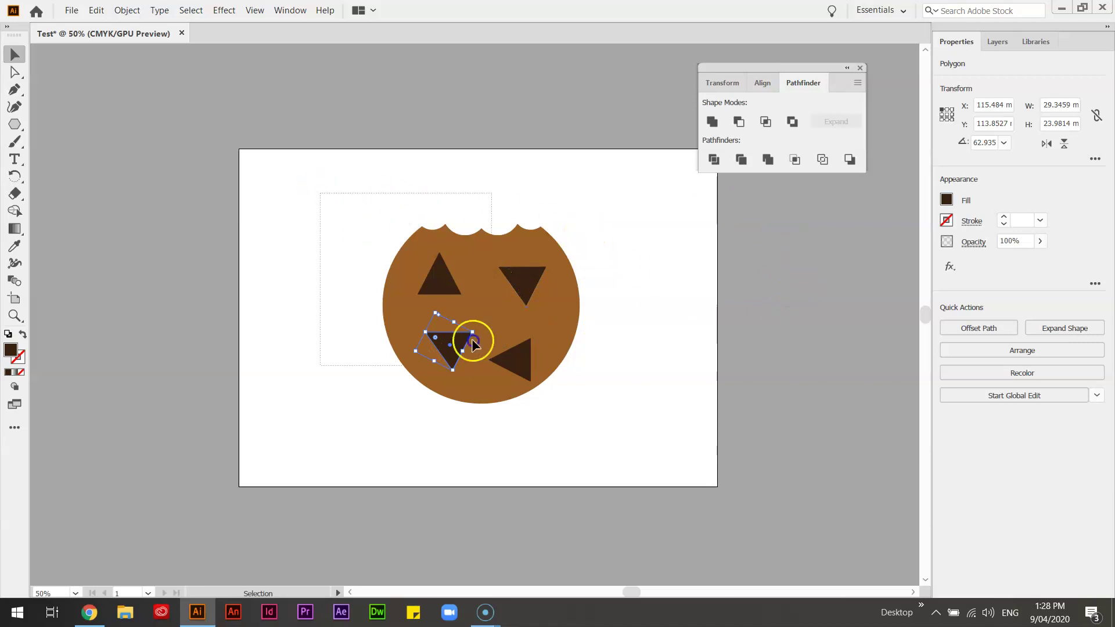
pyautogui.hotkey('ctrl', 'a')
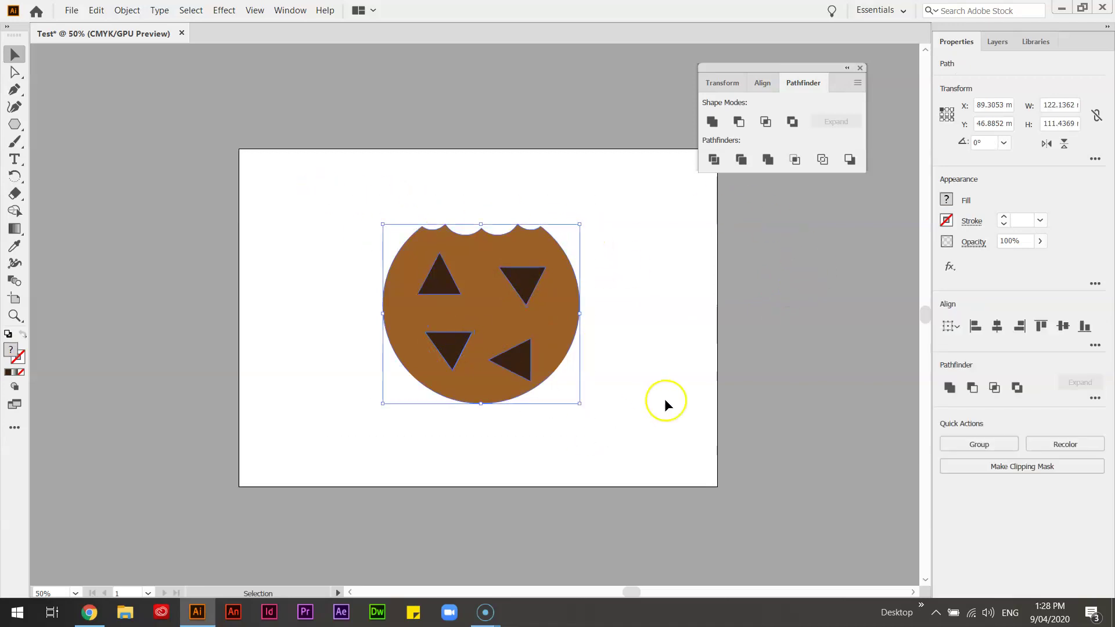
pyautogui.click(997, 326)
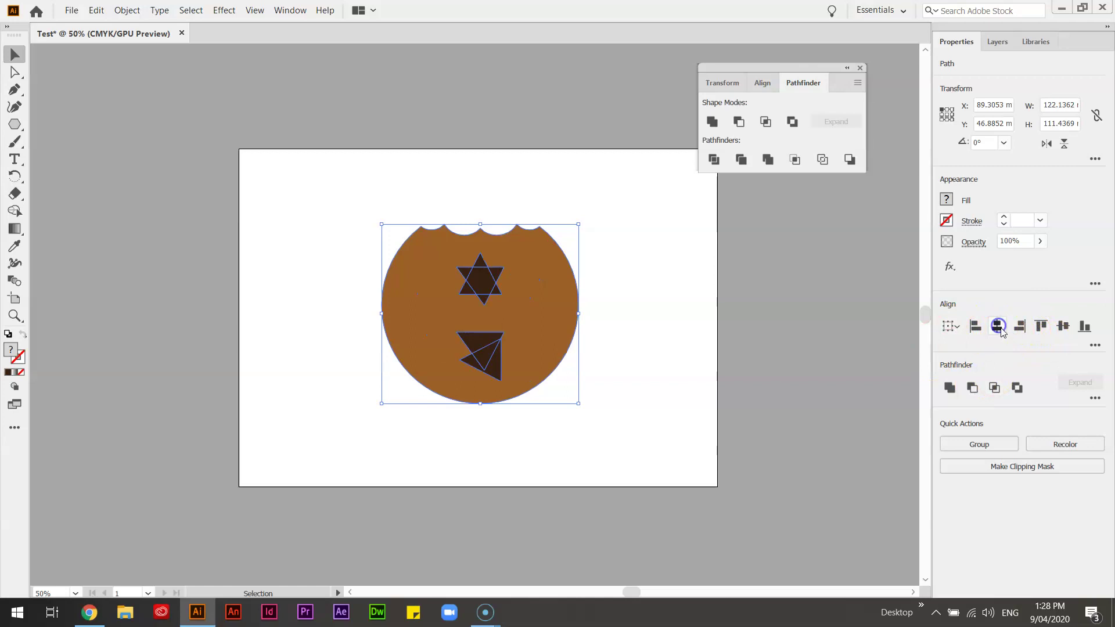
pyautogui.click(1063, 326)
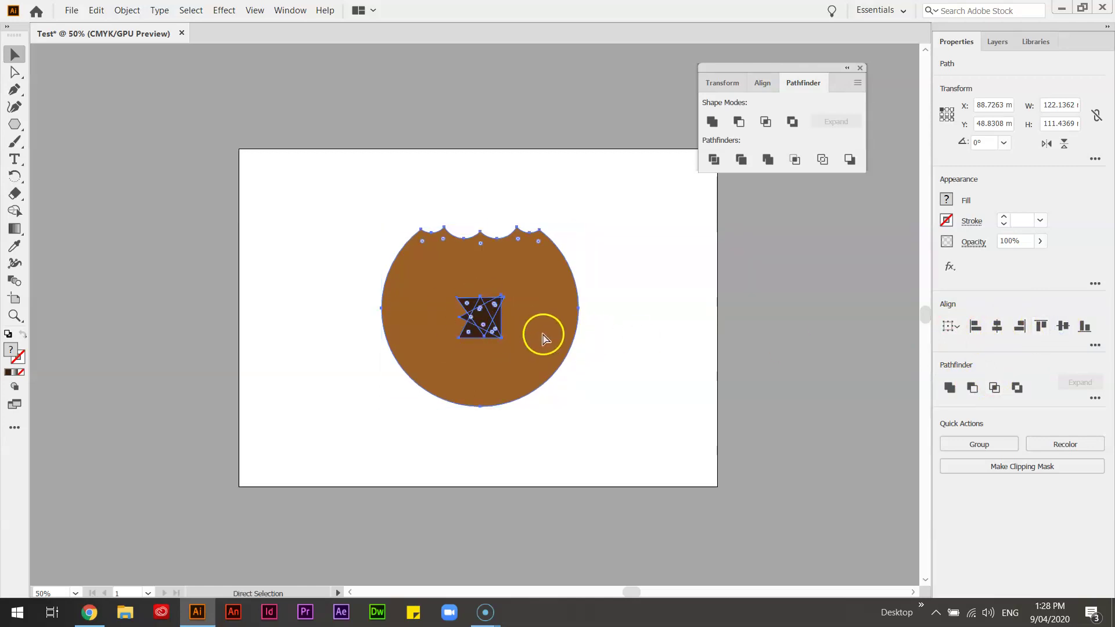
pyautogui.hotkey('ctrl', 'z')
pyautogui.hotkey('ctrl', 'z')
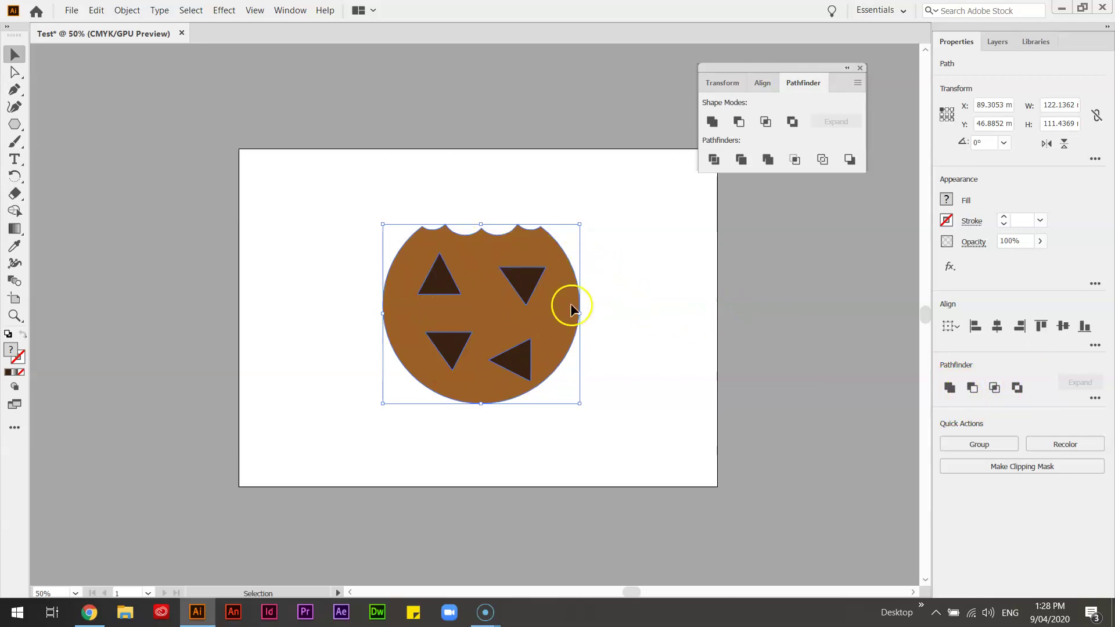
# Group the bitten cookie body with its four triangle chips and shift the group into position.
pyautogui.click(681, 329)
pyautogui.moveTo(543, 316)
pyautogui.mouseDown()
pyautogui.moveTo(269, 316)
pyautogui.moveTo(472, 343)
pyautogui.moveTo(524, 316)
pyautogui.mouseUp()
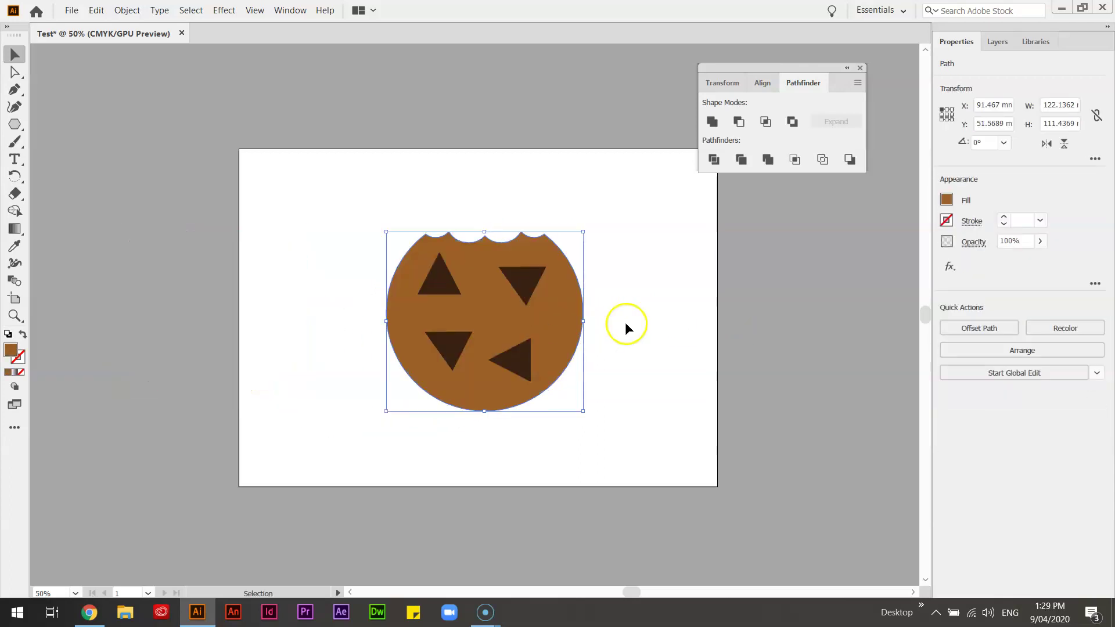
pyautogui.moveTo(324, 202); pyautogui.dragTo(622, 428)
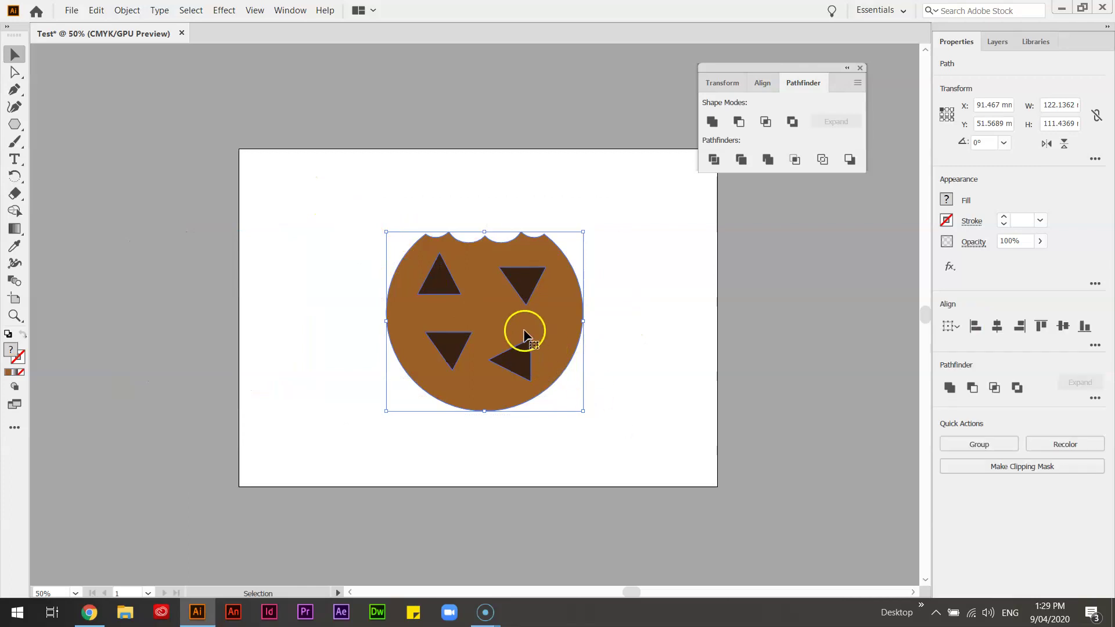
pyautogui.rightClick(496, 314)
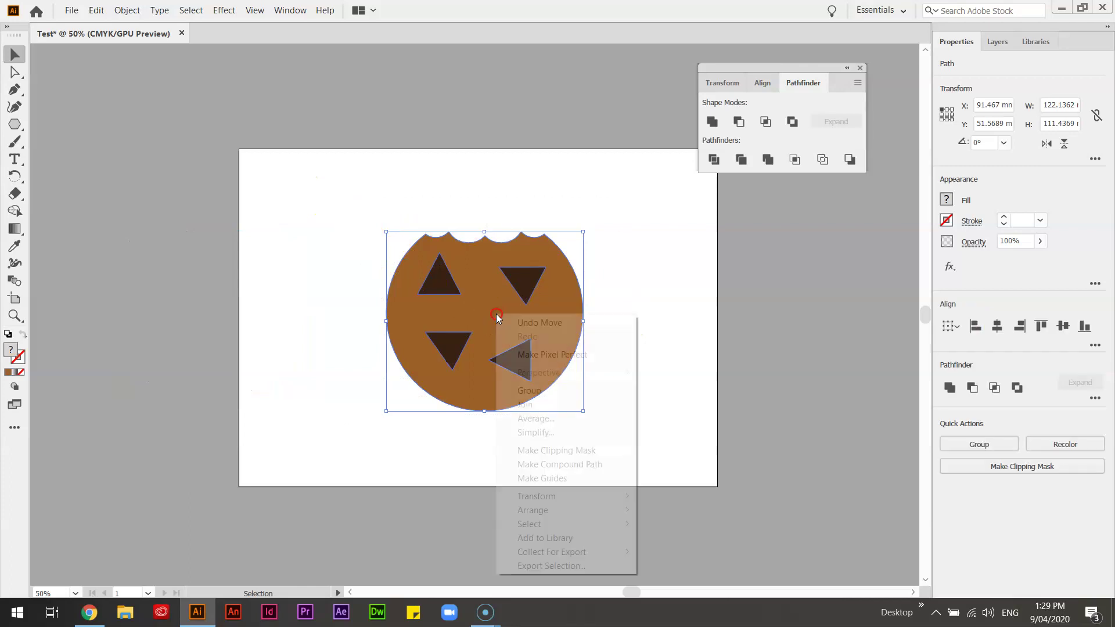
pyautogui.click(554, 397)
pyautogui.moveTo(479, 321); pyautogui.dragTo(539, 327)
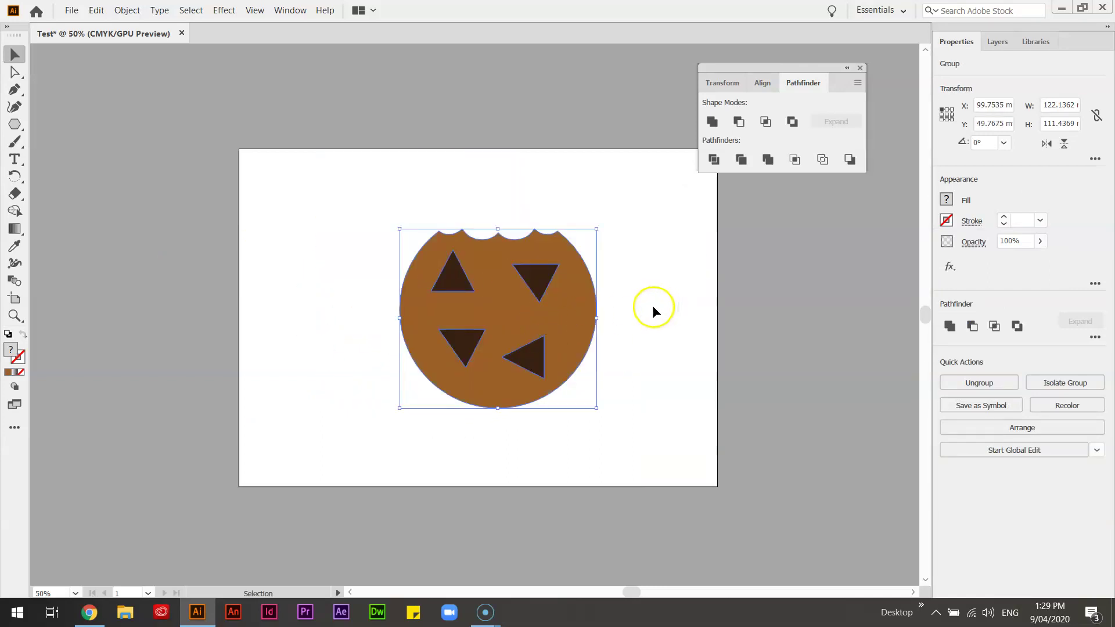